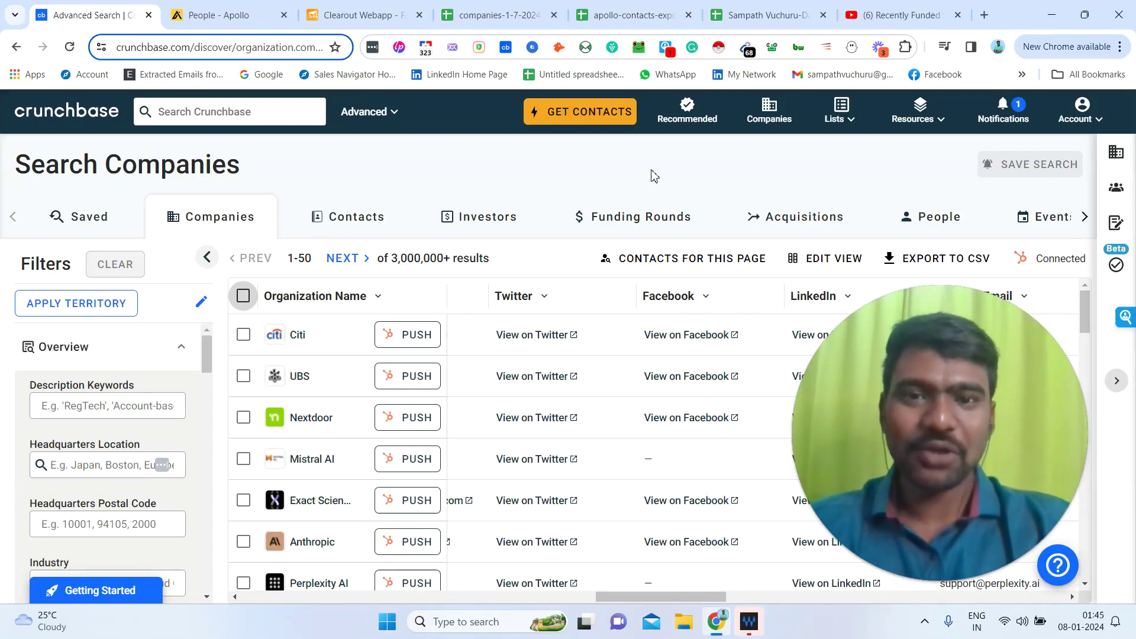
- Switch back and forth between the Apollo people search and the Crunchbase company search
{"action": "left_click", "coordinate": [264, 9]}
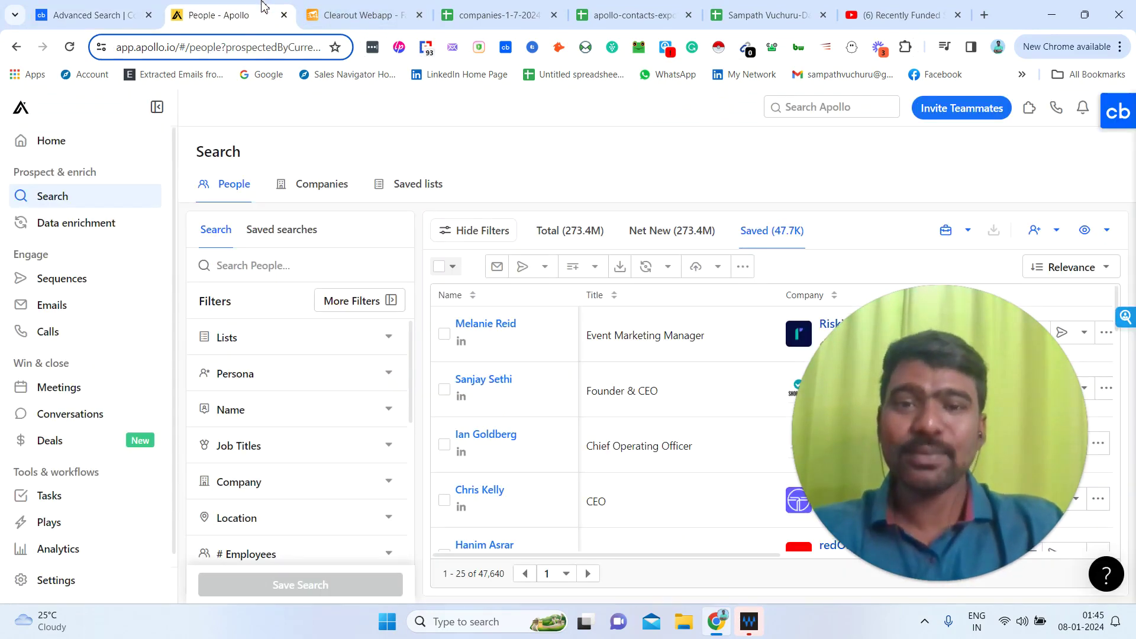
{"action": "left_click", "coordinate": [89, 13]}
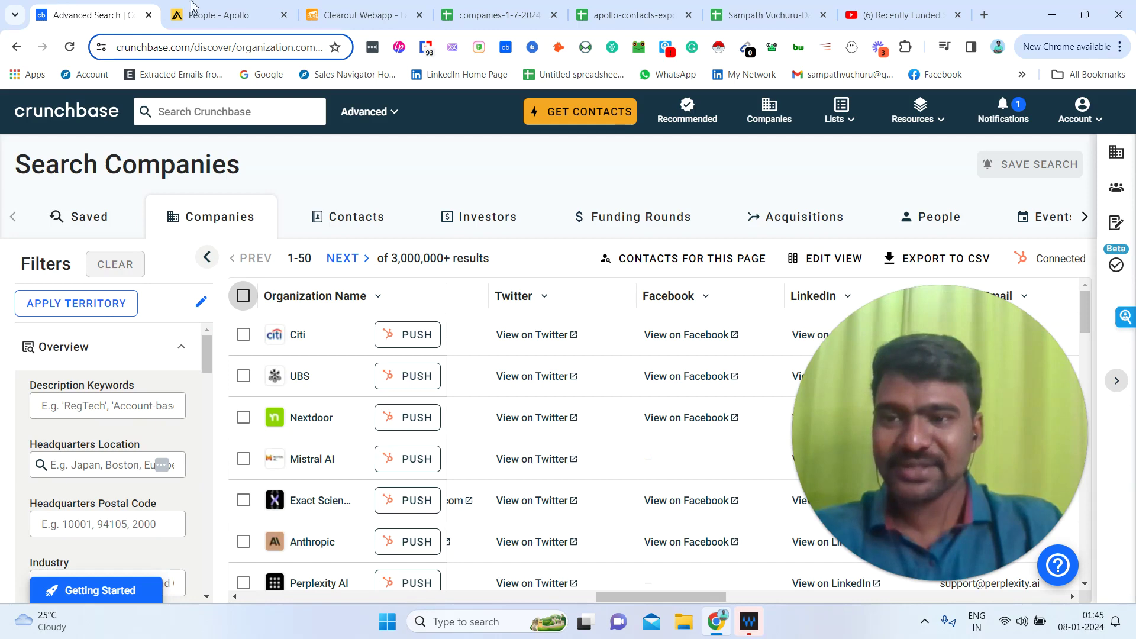
{"action": "left_click", "coordinate": [212, 7]}
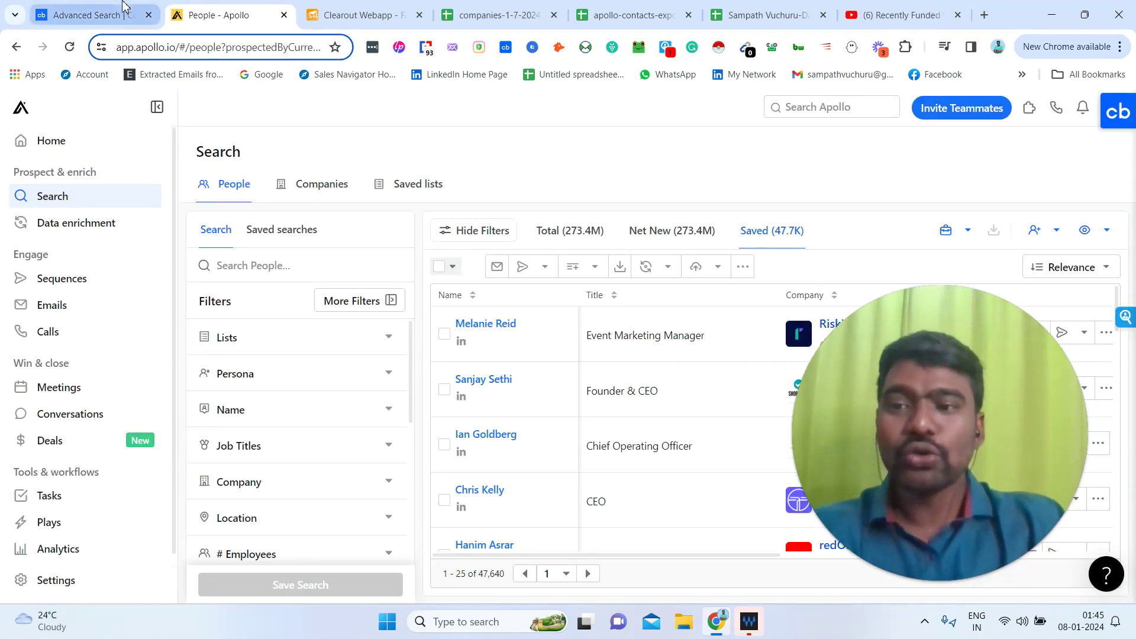
{"action": "left_click", "coordinate": [124, 6]}
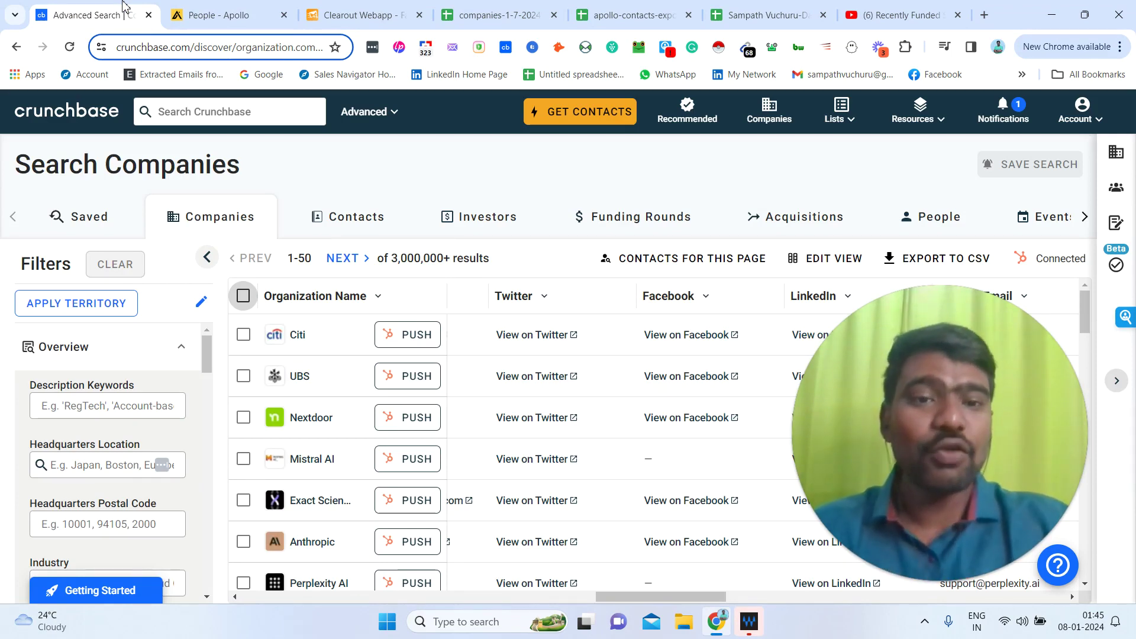
- Open the Data List Example spreadsheet and scan across row 11's columns
{"action": "left_click", "coordinate": [723, 8]}
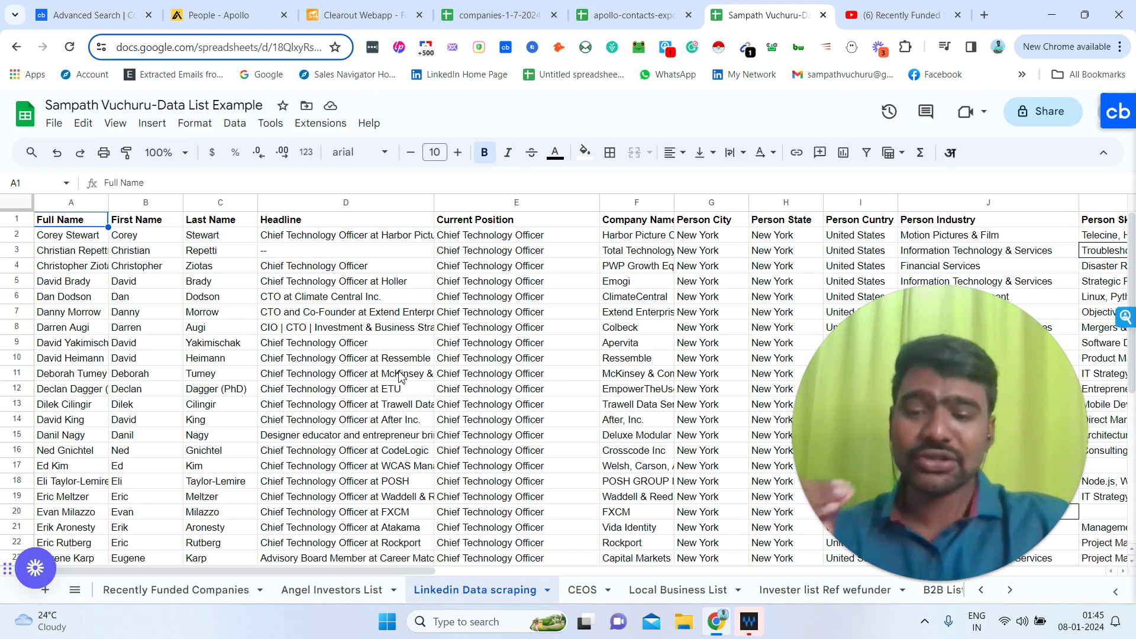
{"action": "left_click", "coordinate": [400, 376]}
{"action": "key", "text": "Right"}
{"action": "key", "text": "Right"}
{"action": "key", "text": "Right"}
{"action": "key", "text": "Right"}
{"action": "key", "text": "Right"}
{"action": "key", "text": "Right"}
{"action": "key", "text": "Right"}
{"action": "key", "text": "Right"}
{"action": "key", "text": "Right"}
{"action": "key", "text": "Right"}
{"action": "key", "text": "Right"}
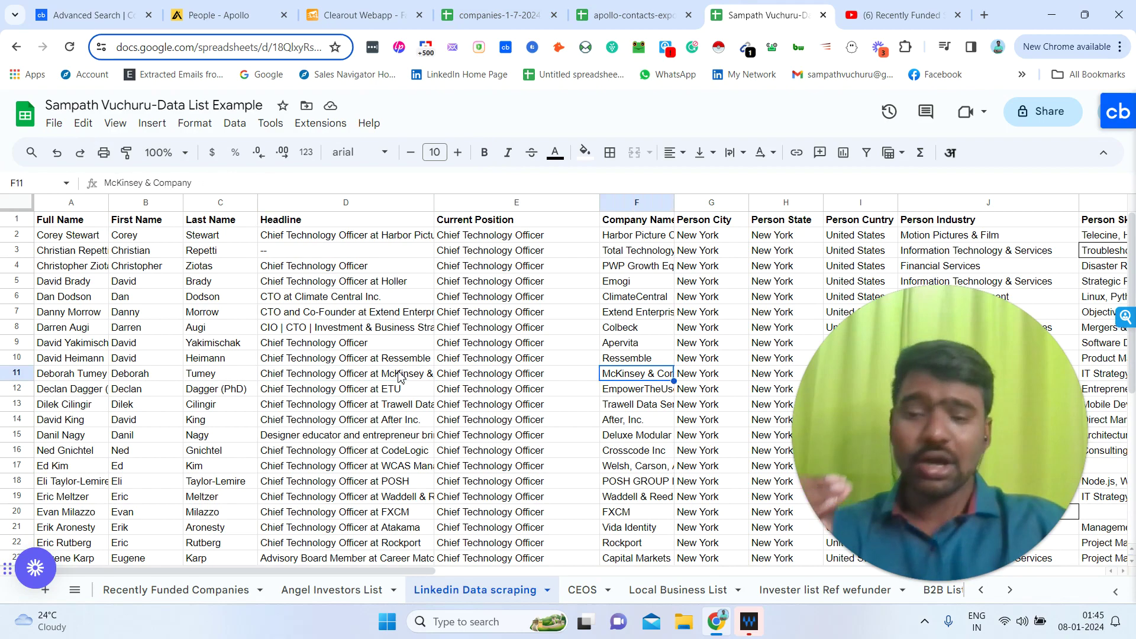
{"action": "key", "text": "Left"}
{"action": "key", "text": "Left"}
{"action": "key", "text": "Left"}
{"action": "key", "text": "Left"}
{"action": "key", "text": "Left"}
{"action": "key", "text": "Left"}
{"action": "key", "text": "Left"}
{"action": "key", "text": "Left"}
{"action": "key", "text": "Left"}
{"action": "key", "text": "Left"}
{"action": "key", "text": "Left"}
{"action": "key", "text": "Left"}
{"action": "key", "text": "Left"}
{"action": "key", "text": "Left"}
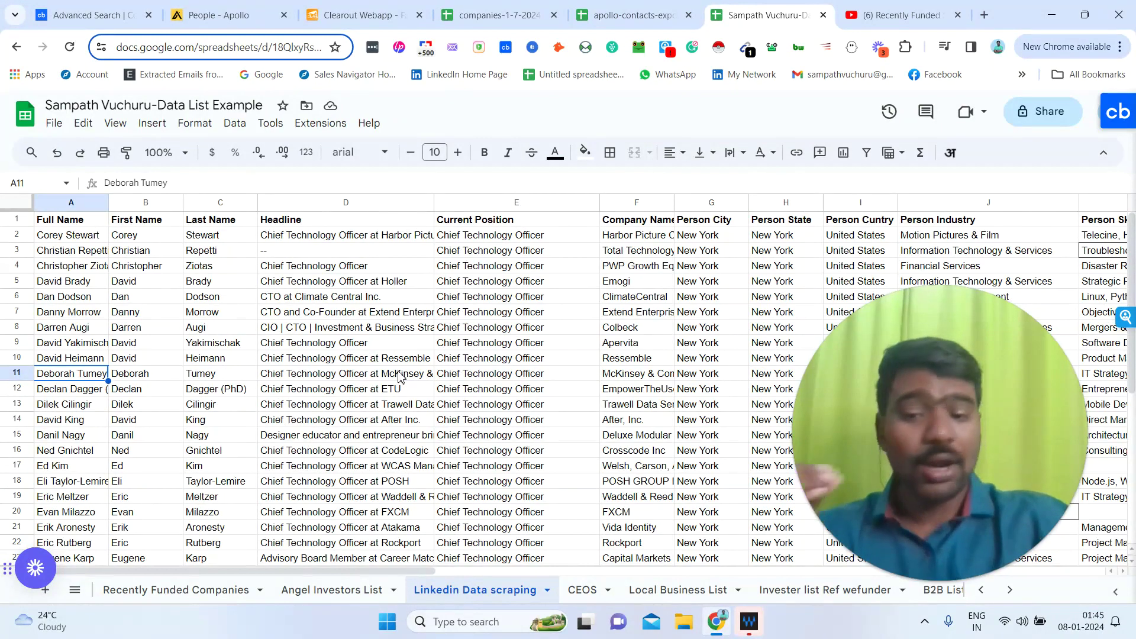
- Browse the Recently Funded Companies, Angel Investors List and Local Business List sheets, then open the startups video
{"action": "left_click", "coordinate": [132, 587]}
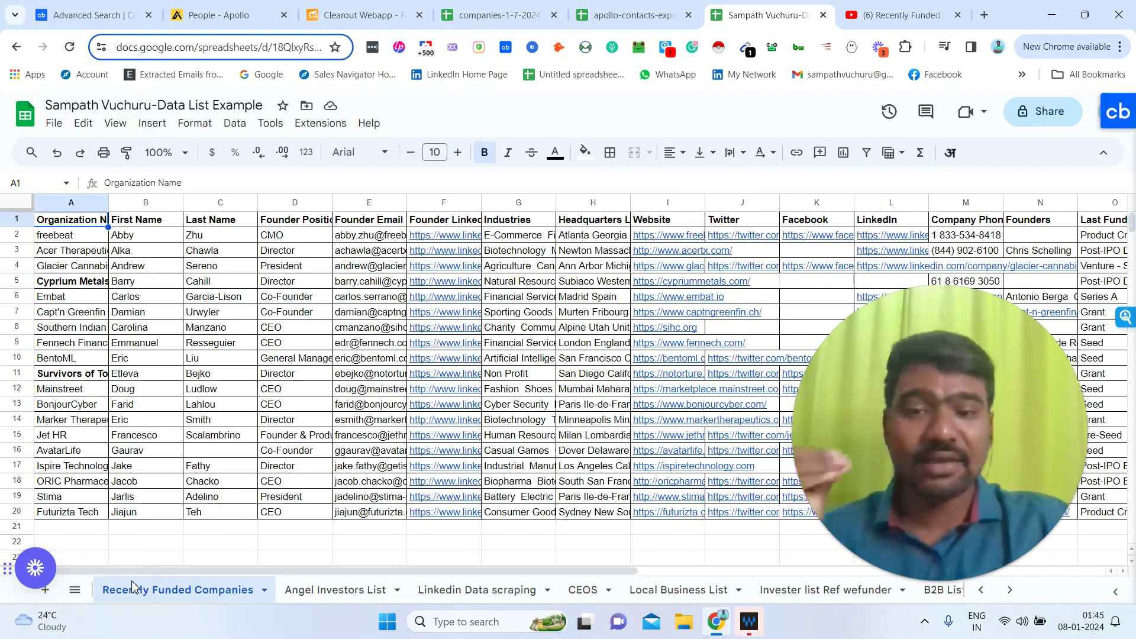
{"action": "left_click", "coordinate": [317, 590]}
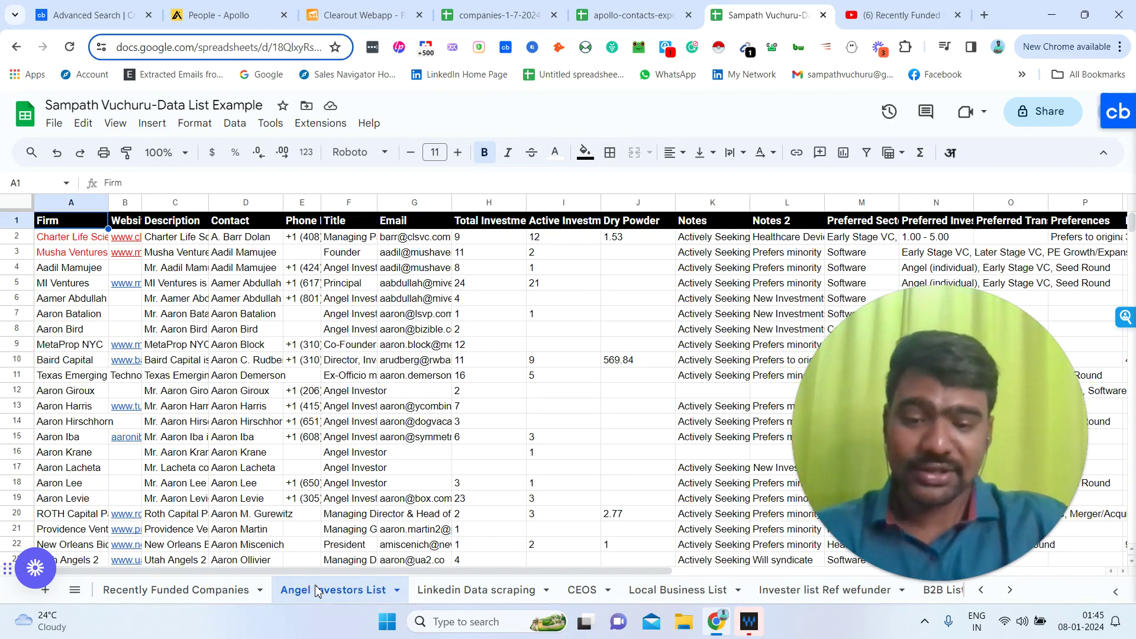
{"action": "left_click", "coordinate": [635, 591]}
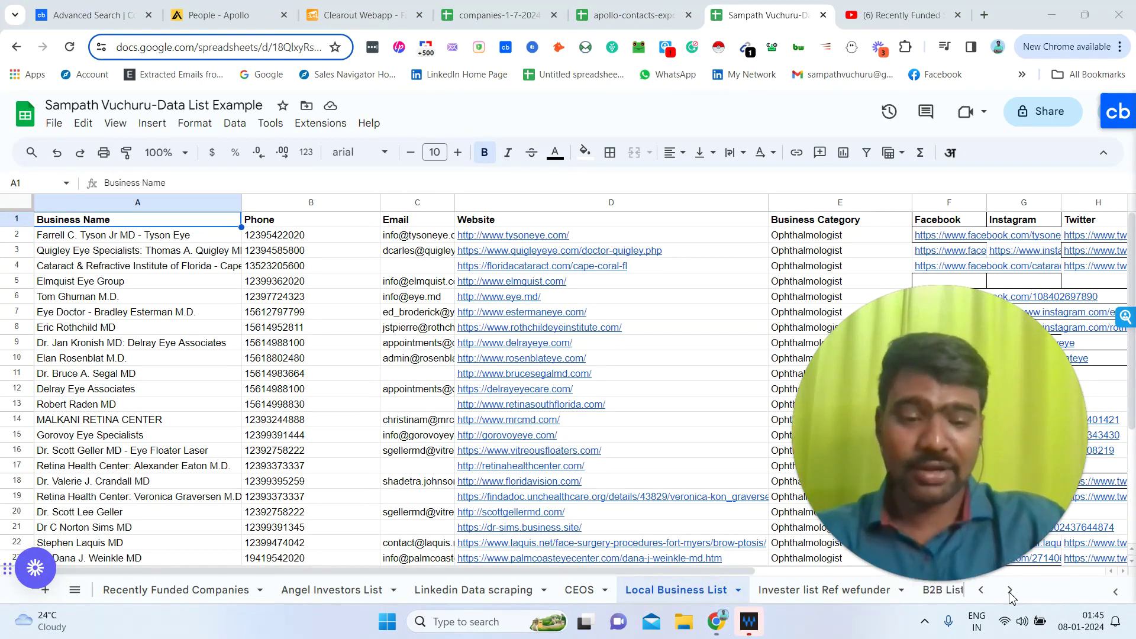
{"action": "mouse_move", "coordinate": [708, 438]}
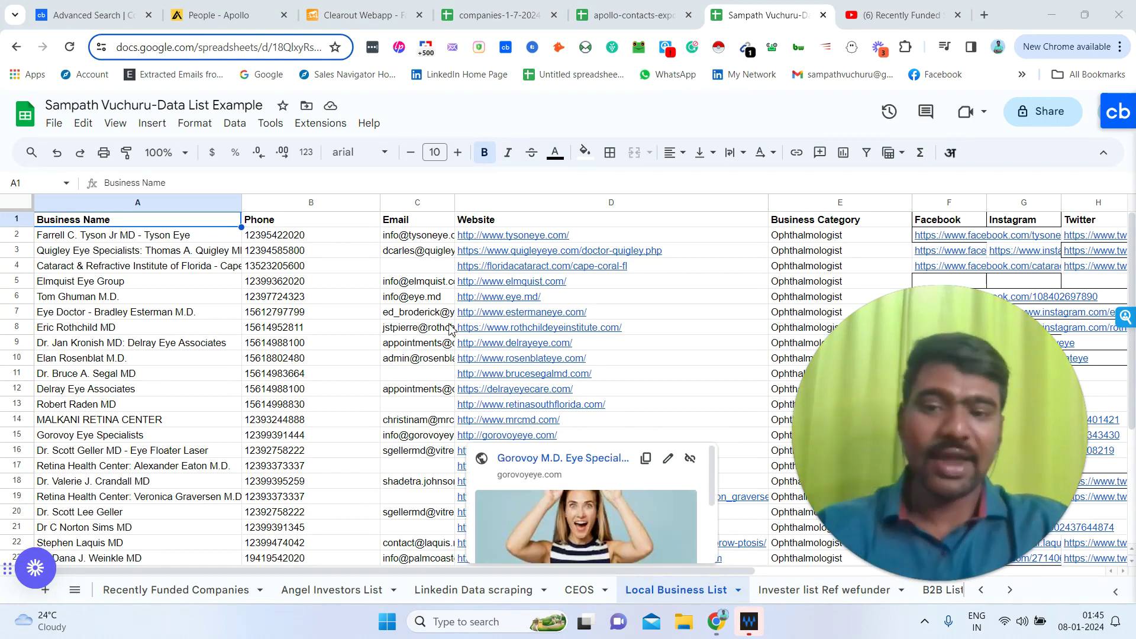
{"action": "left_click", "coordinate": [420, 317]}
{"action": "mouse_move", "coordinate": [420, 319]}
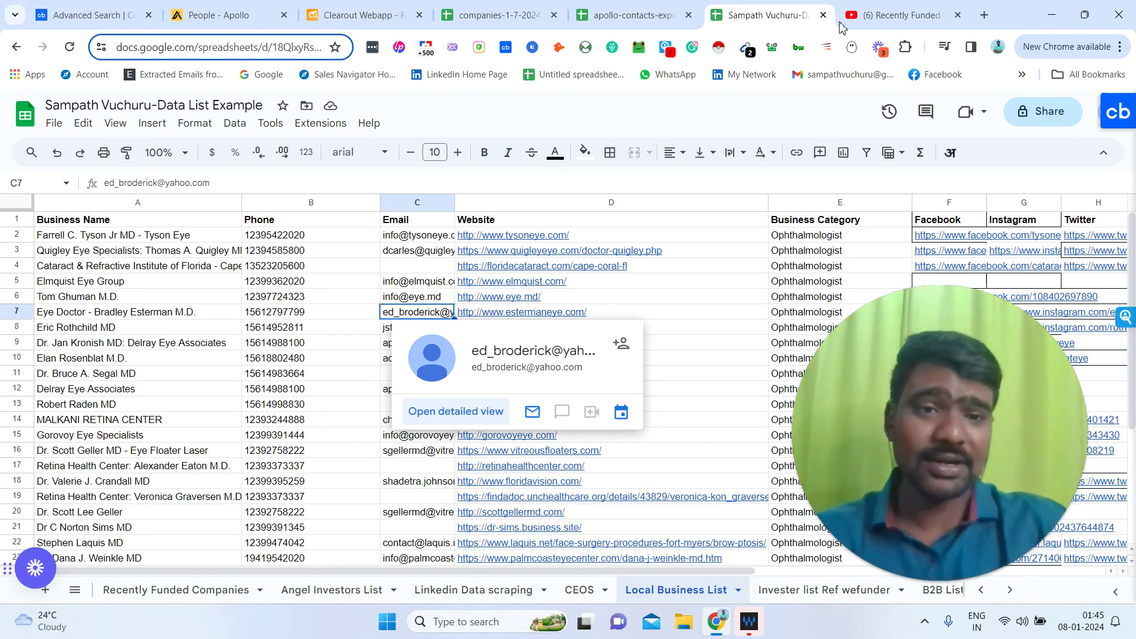
{"action": "left_click", "coordinate": [873, 17]}
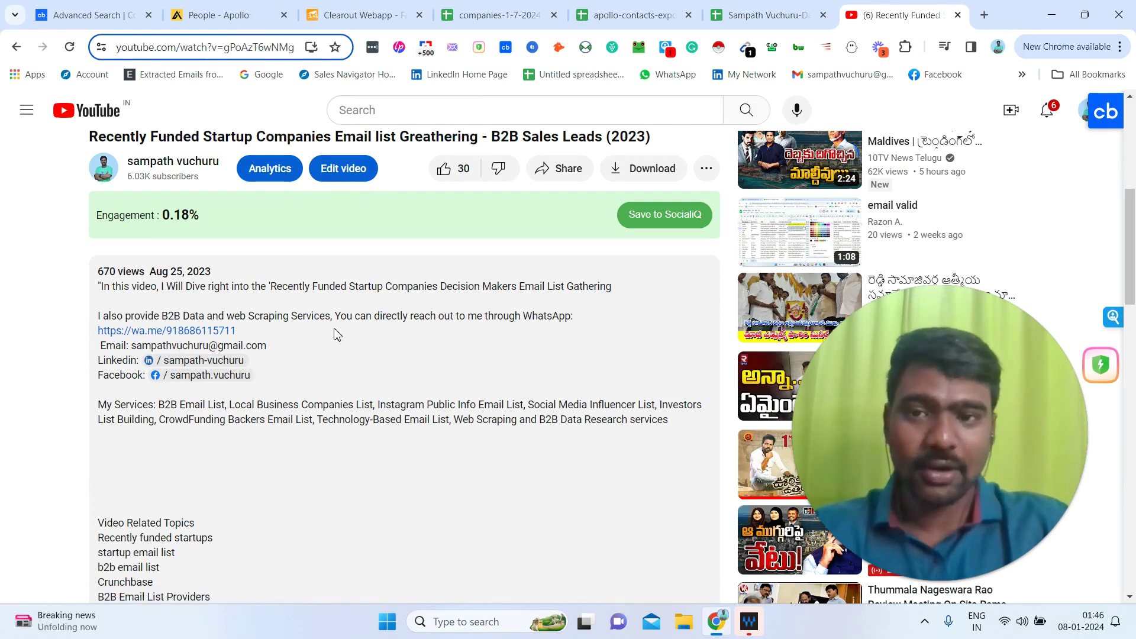
- Return to the Crunchbase Advanced Search company results
{"action": "left_click", "coordinate": [67, 5]}
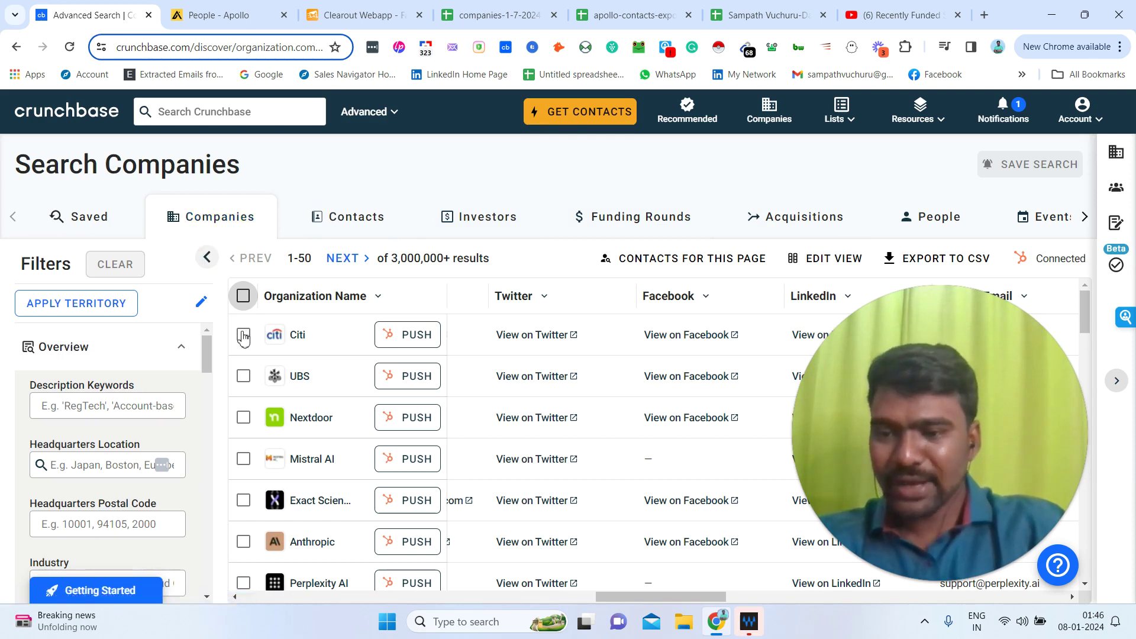
- Scroll the Filters panel and bring up the Headquarters Location suggestions list
{"action": "mouse_move", "coordinate": [210, 349]}
{"action": "left_mouse_down"}
{"action": "mouse_move", "coordinate": [209, 379]}
{"action": "mouse_move", "coordinate": [202, 333]}
{"action": "mouse_move", "coordinate": [220, 460]}
{"action": "mouse_move", "coordinate": [209, 450]}
{"action": "mouse_move", "coordinate": [214, 577]}
{"action": "mouse_move", "coordinate": [201, 328]}
{"action": "left_mouse_up"}
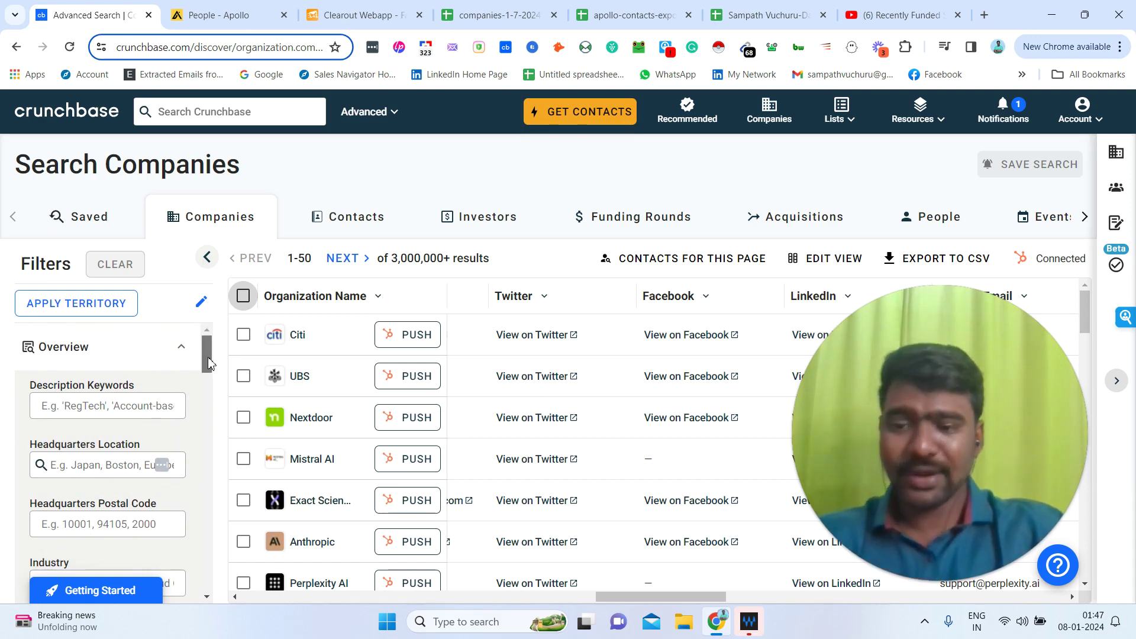
{"action": "left_click_drag", "start_coordinate": [210, 363], "coordinate": [212, 378]}
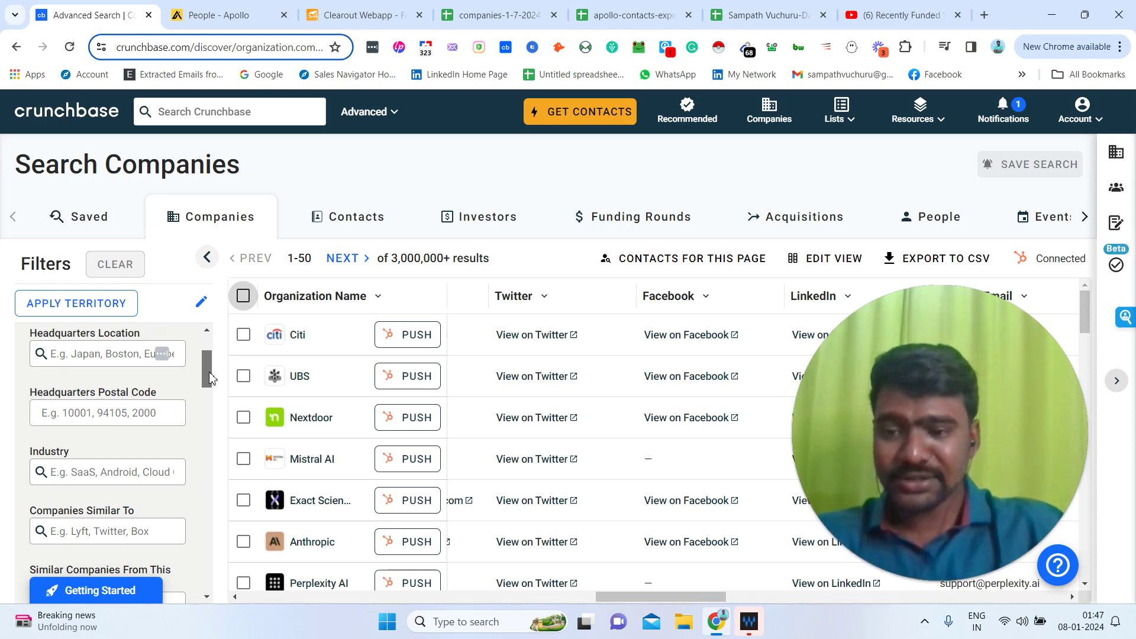
{"action": "left_click", "coordinate": [109, 361]}
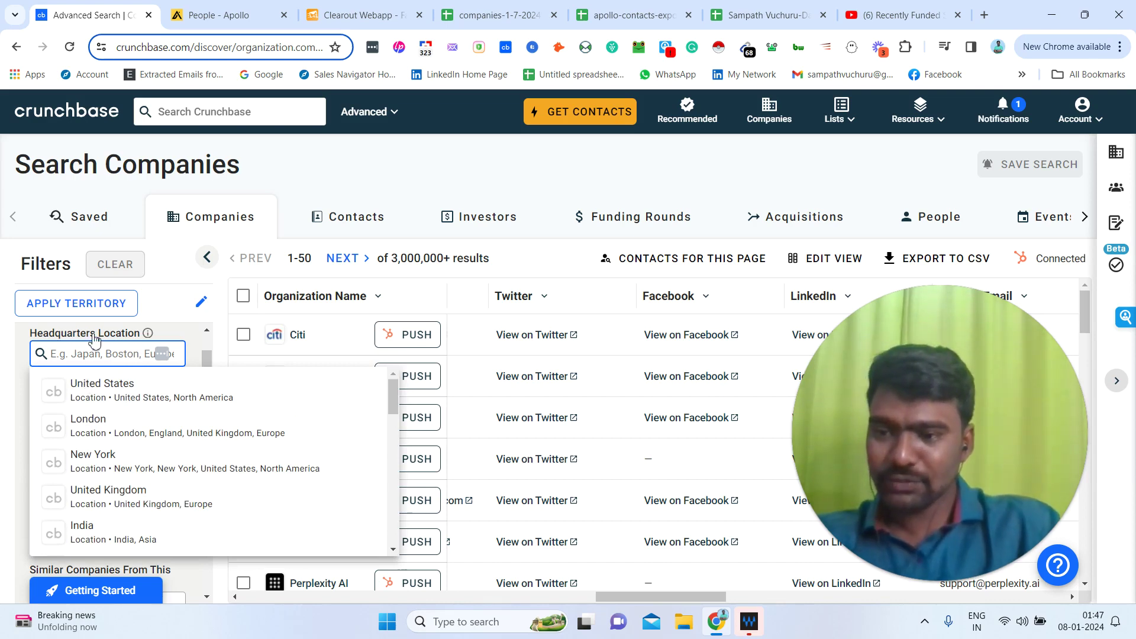
- Filter companies to United States headquarters and the Artificial Intelligence (AI) industry
{"action": "left_click", "coordinate": [103, 396]}
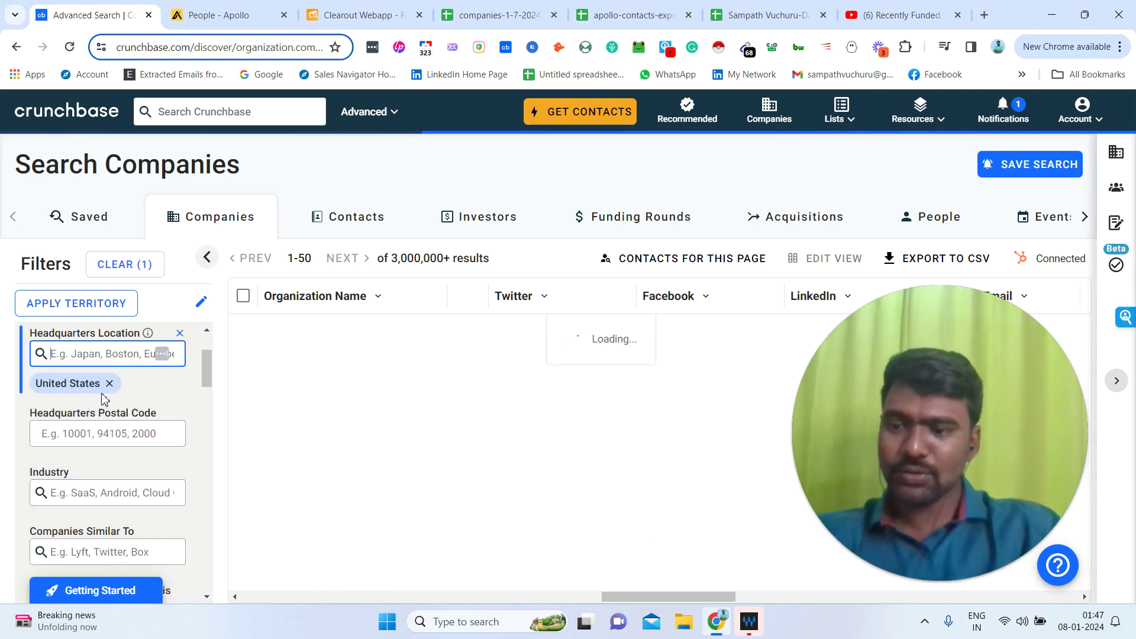
{"action": "left_click", "coordinate": [106, 499]}
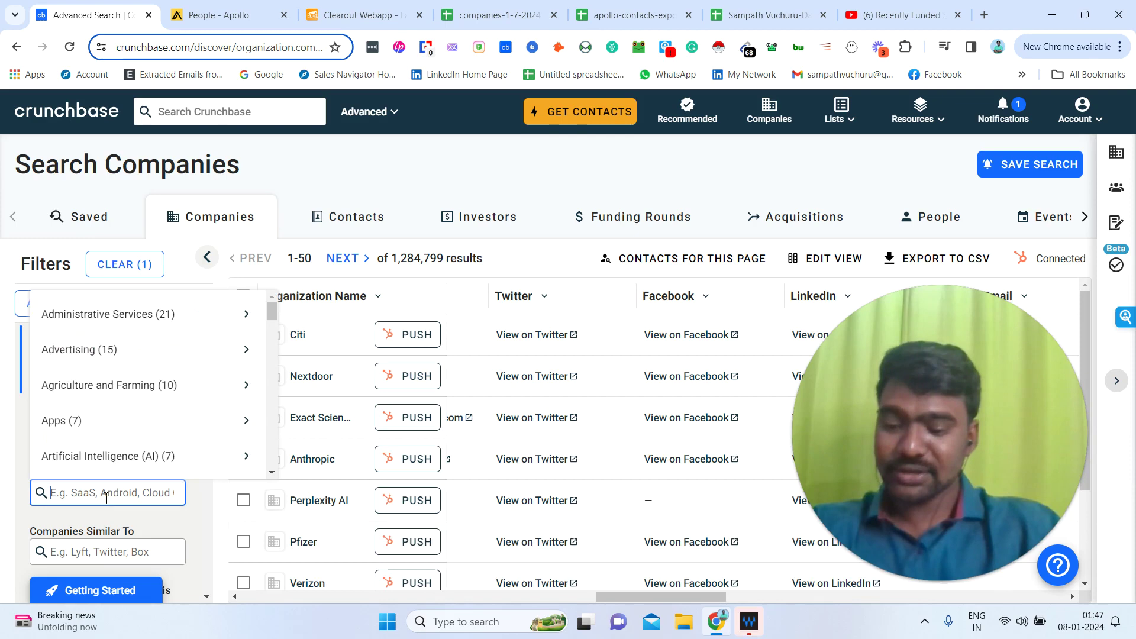
{"action": "type", "text": "art"}
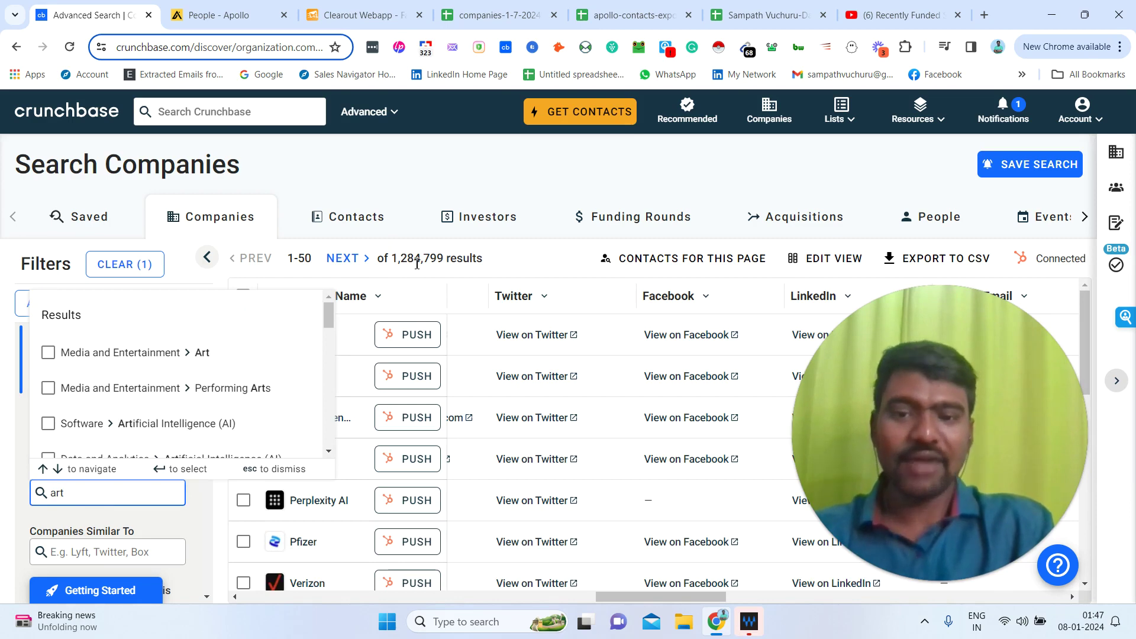
{"action": "left_click", "coordinate": [48, 425]}
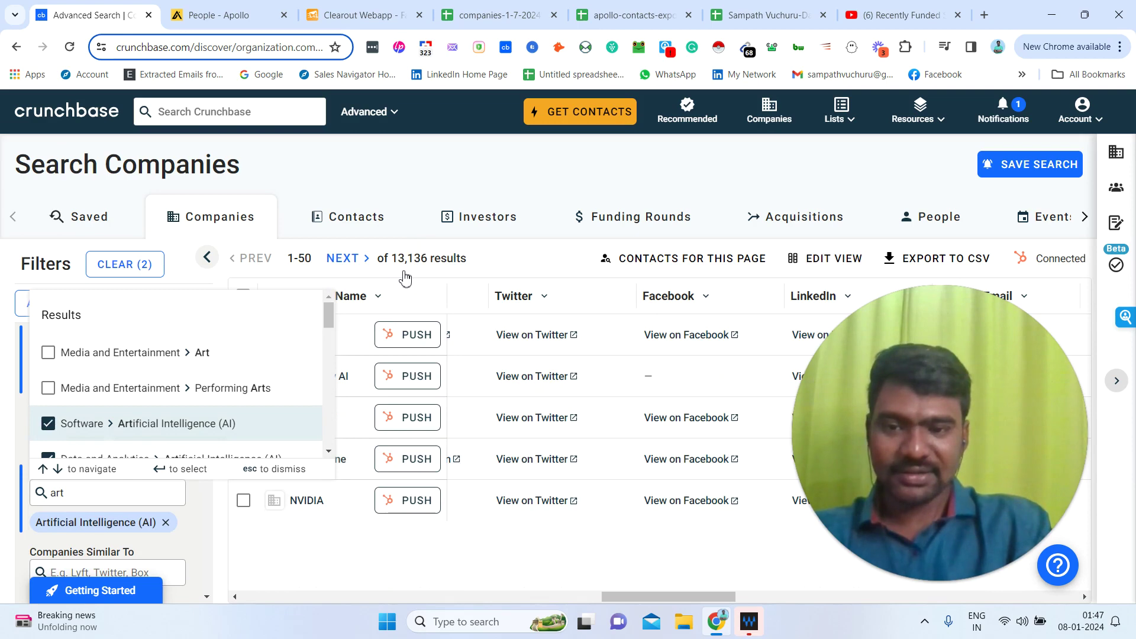
{"action": "left_click", "coordinate": [423, 160]}
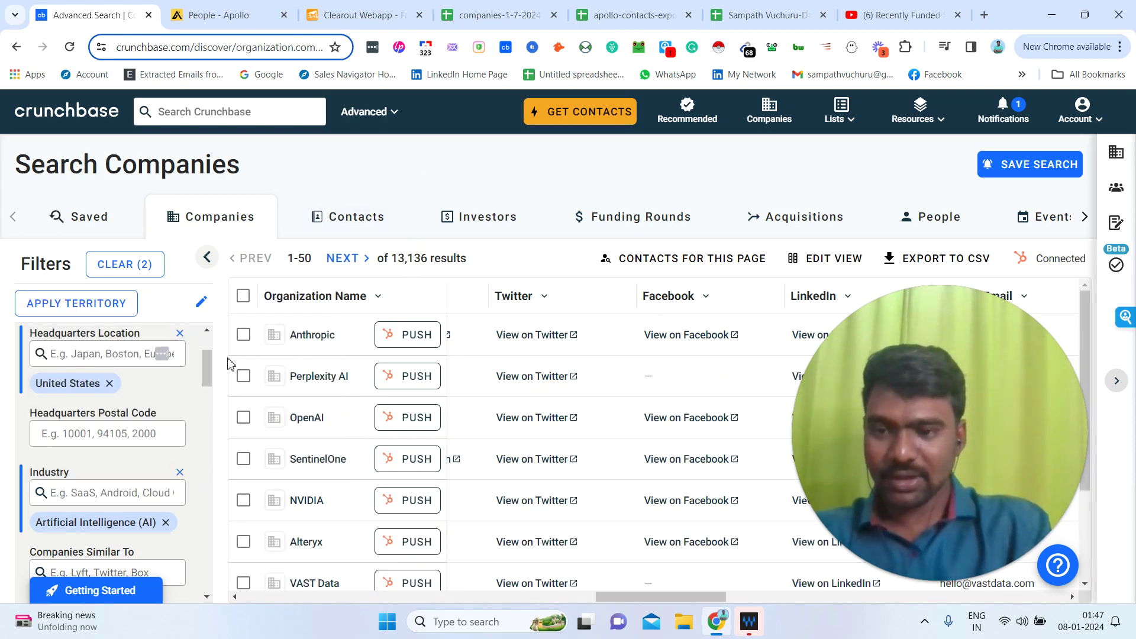
- Scroll the Filters panel down to the Financials section
{"action": "left_click_drag", "start_coordinate": [209, 363], "coordinate": [208, 405]}
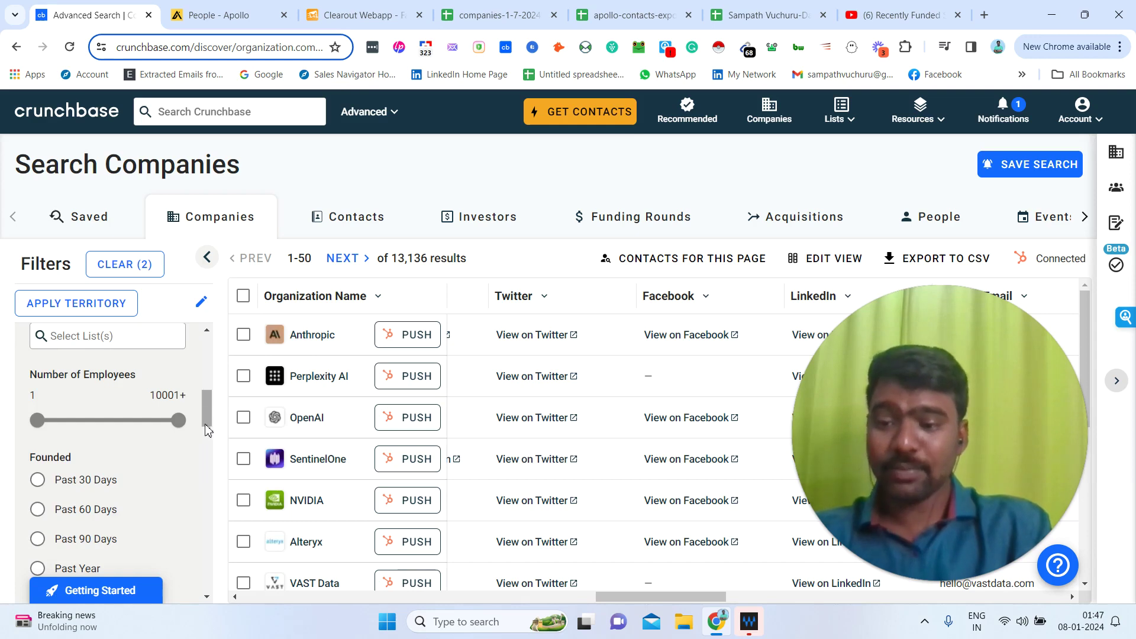
{"action": "scroll", "coordinate": [207, 429], "scroll_direction": "down", "scroll_amount": 3}
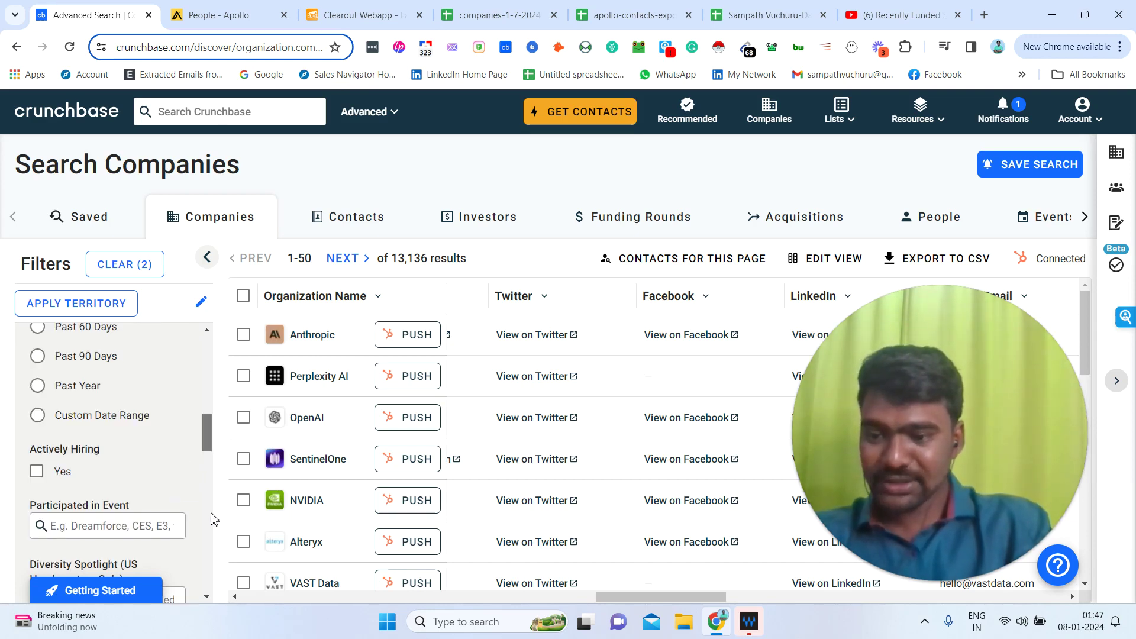
{"action": "scroll", "coordinate": [213, 521], "scroll_direction": "down", "scroll_amount": 2}
{"action": "scroll", "coordinate": [213, 526], "scroll_direction": "down", "scroll_amount": 3}
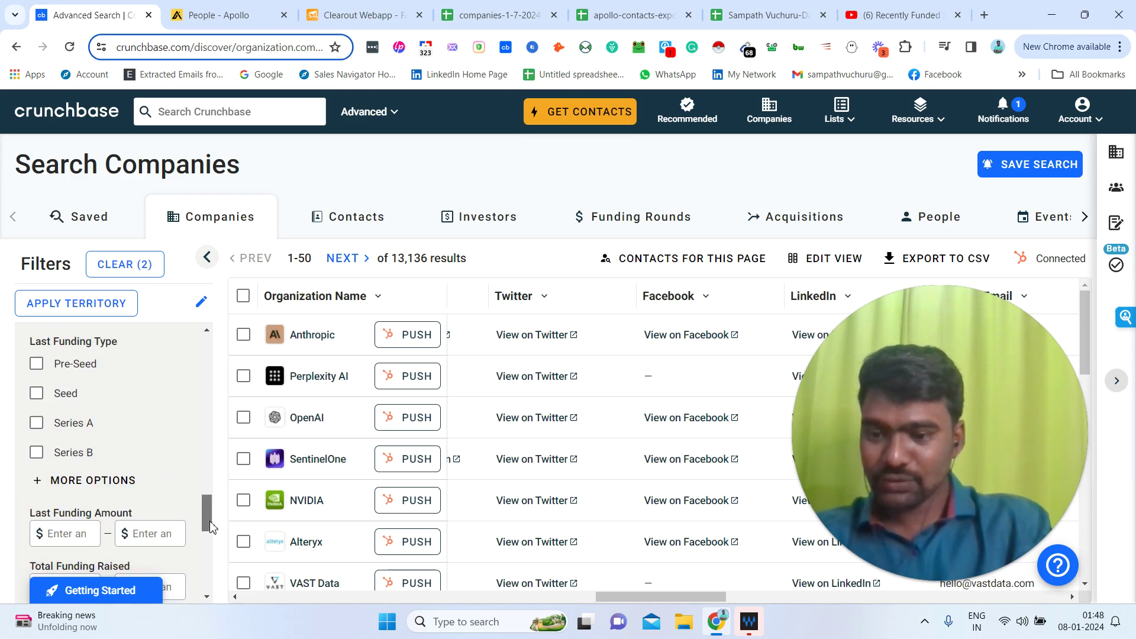
{"action": "scroll", "coordinate": [213, 487], "scroll_direction": "up", "scroll_amount": 3}
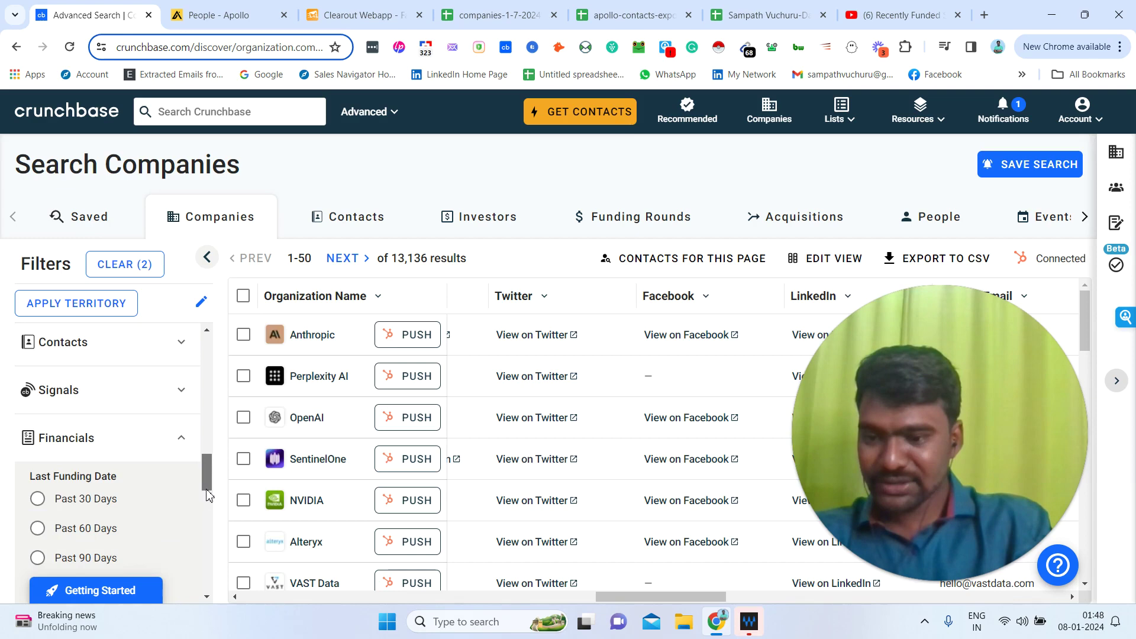
{"action": "scroll", "coordinate": [208, 496], "scroll_direction": "down", "scroll_amount": 1}
{"action": "scroll", "coordinate": [65, 568], "scroll_direction": "down", "scroll_amount": 2}
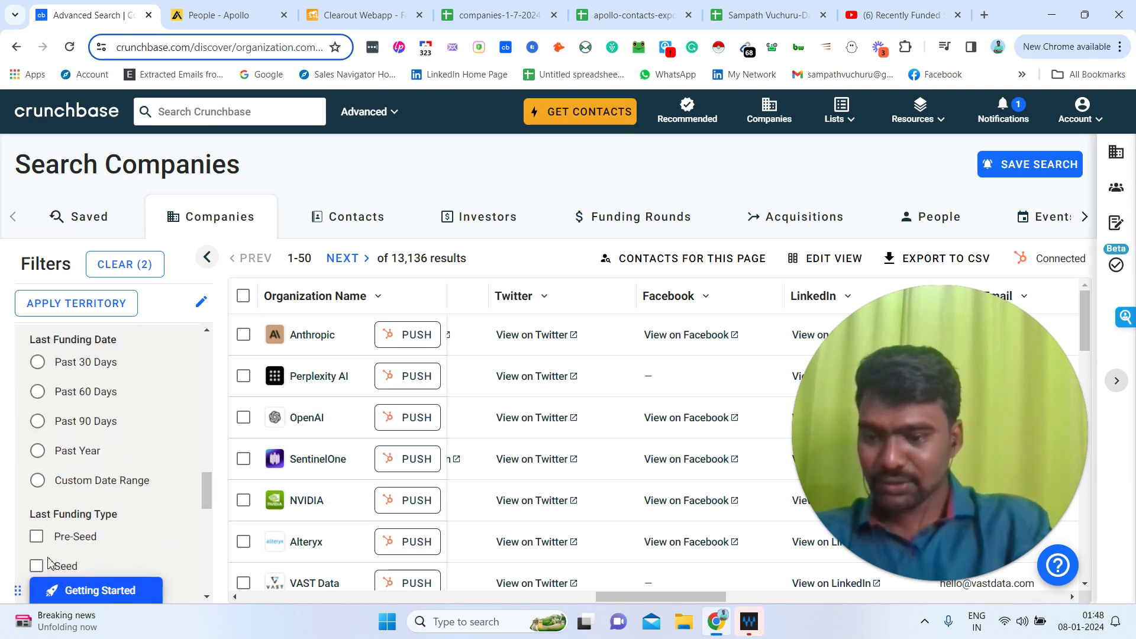
{"action": "left_click", "coordinate": [38, 451]}
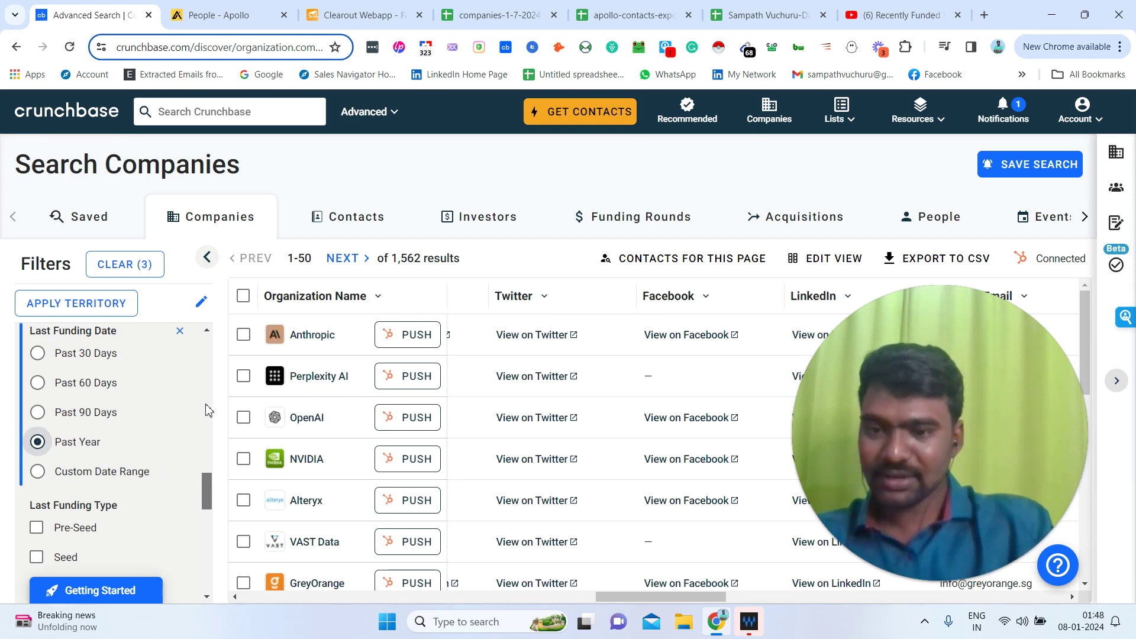
{"action": "scroll", "coordinate": [206, 410], "scroll_direction": "up", "scroll_amount": 4}
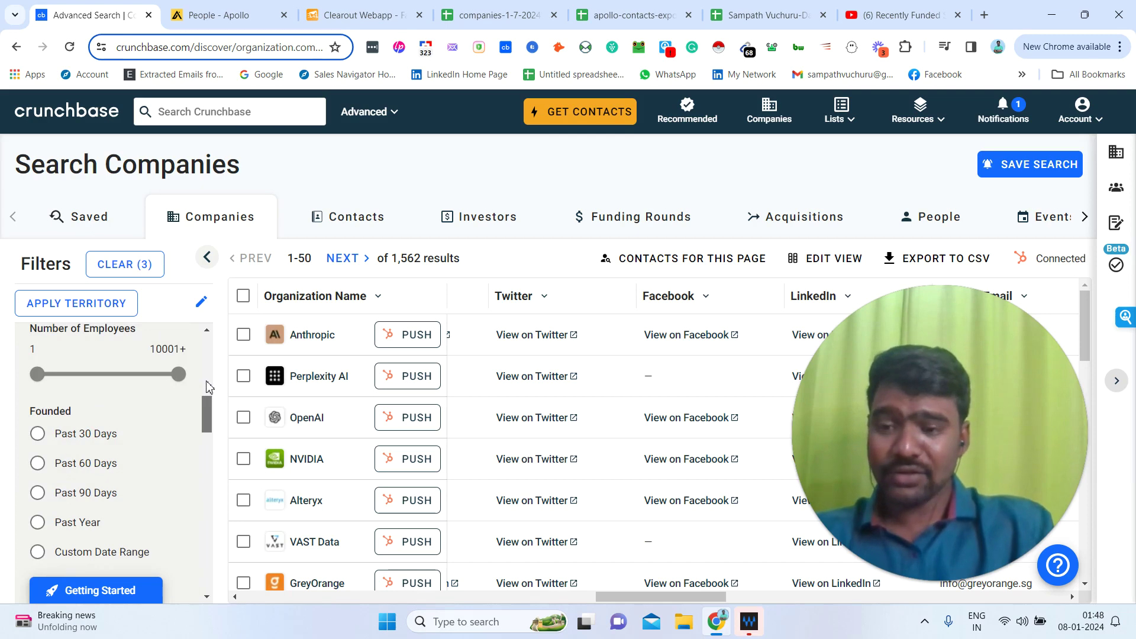
{"action": "scroll", "coordinate": [209, 388], "scroll_direction": "up", "scroll_amount": 1}
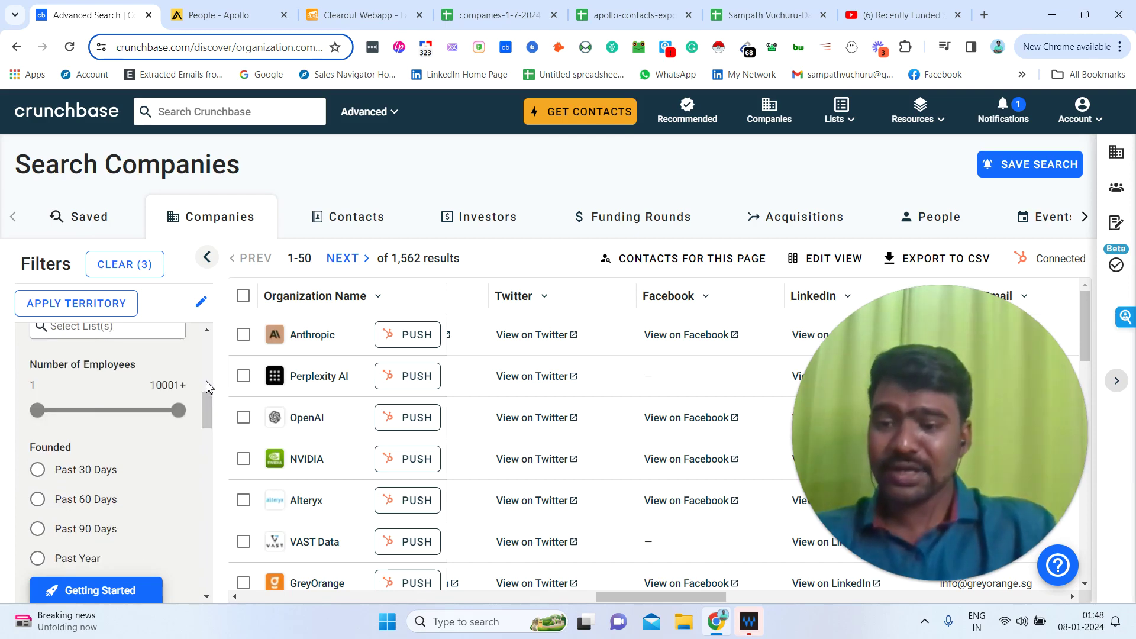
{"action": "scroll", "coordinate": [209, 388], "scroll_direction": "up", "scroll_amount": 4}
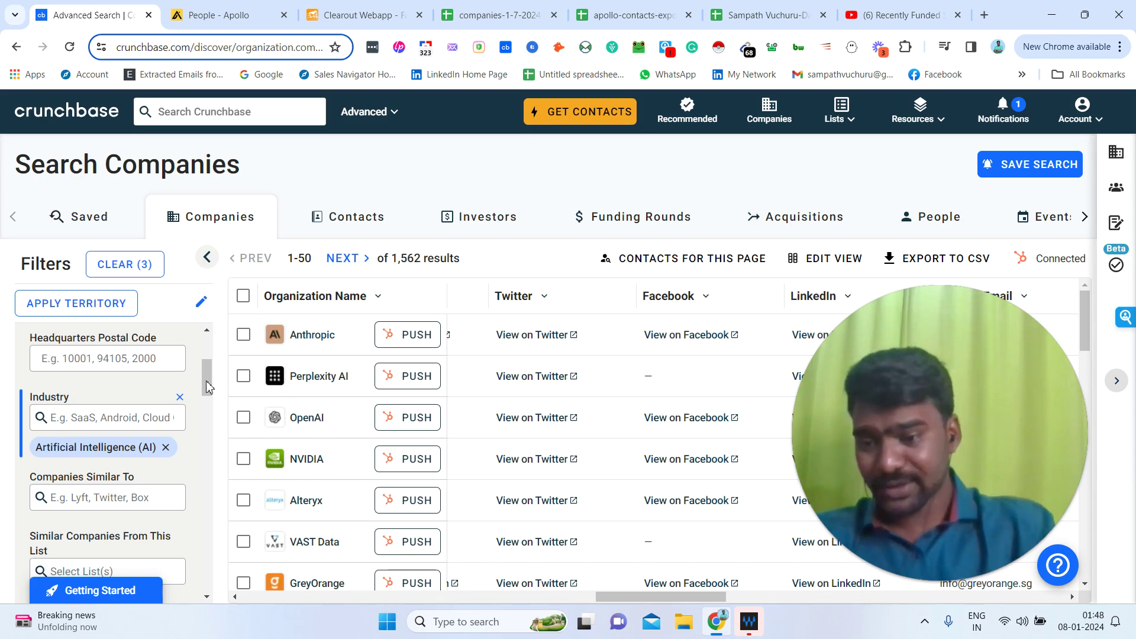
{"action": "scroll", "coordinate": [209, 402], "scroll_direction": "down", "scroll_amount": 1}
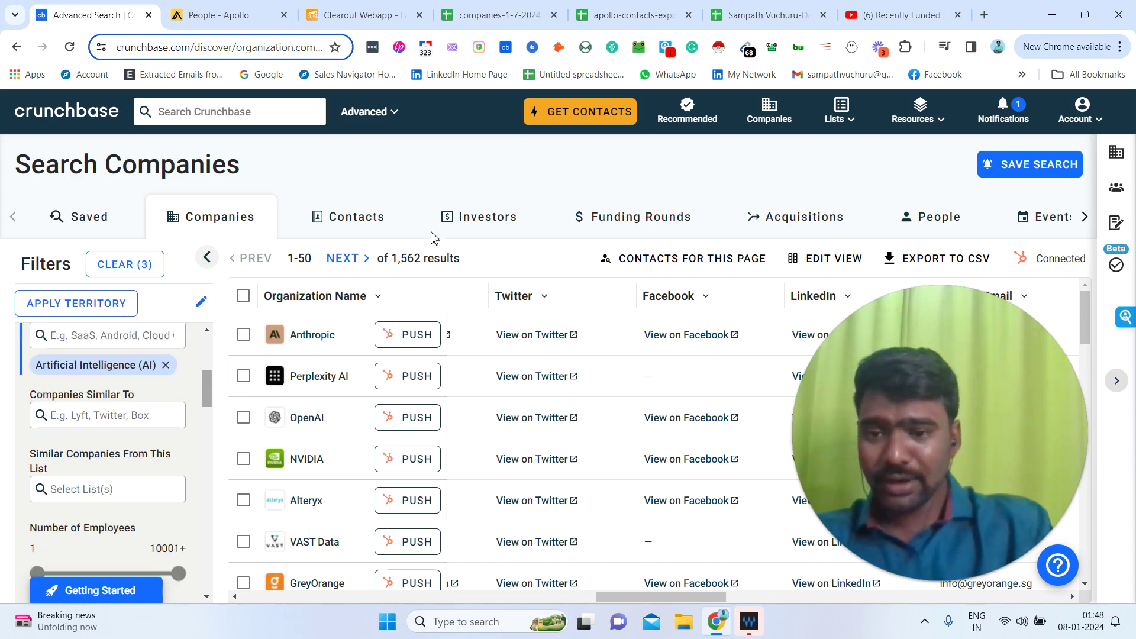
{"action": "scroll", "coordinate": [216, 399], "scroll_direction": "up", "scroll_amount": 1}
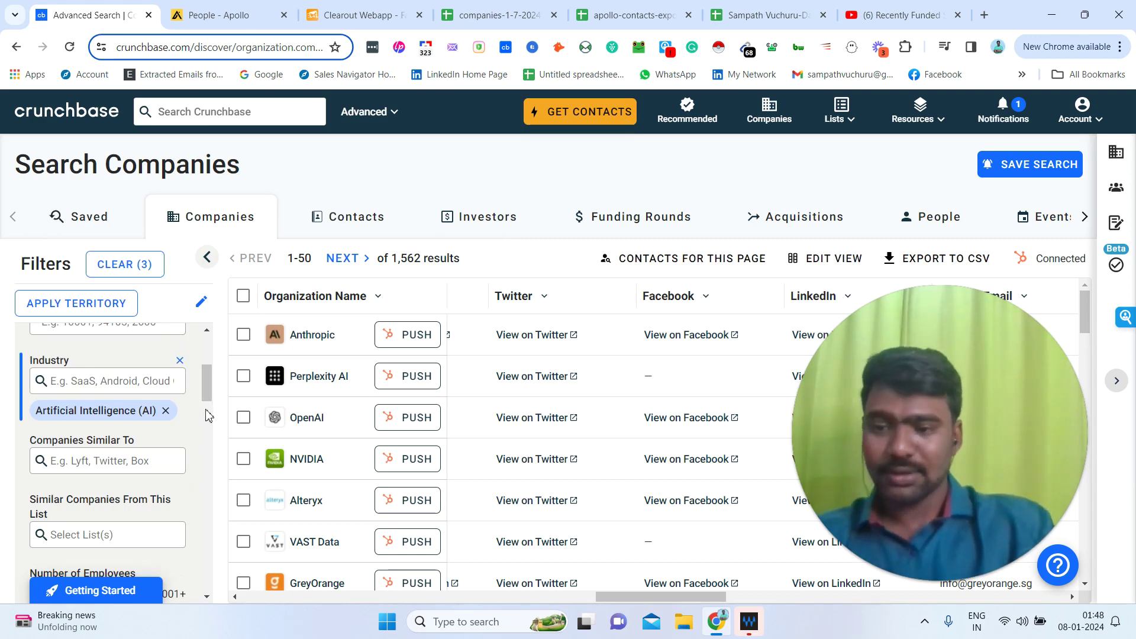
{"action": "scroll", "coordinate": [208, 416], "scroll_direction": "down", "scroll_amount": 5}
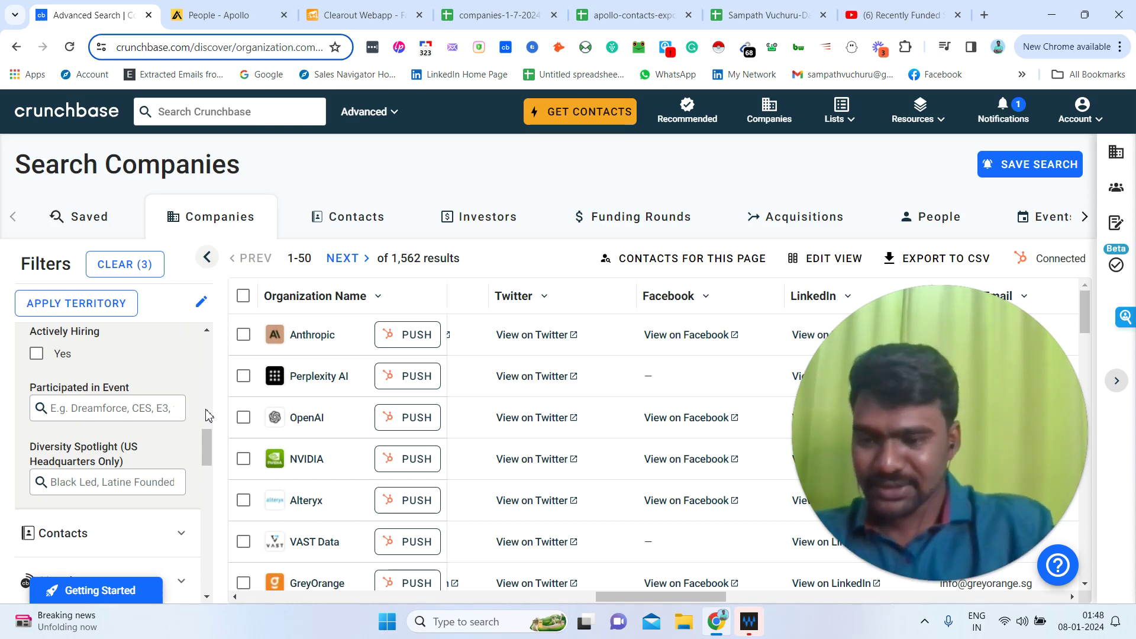
{"action": "scroll", "coordinate": [208, 416], "scroll_direction": "up", "scroll_amount": 4}
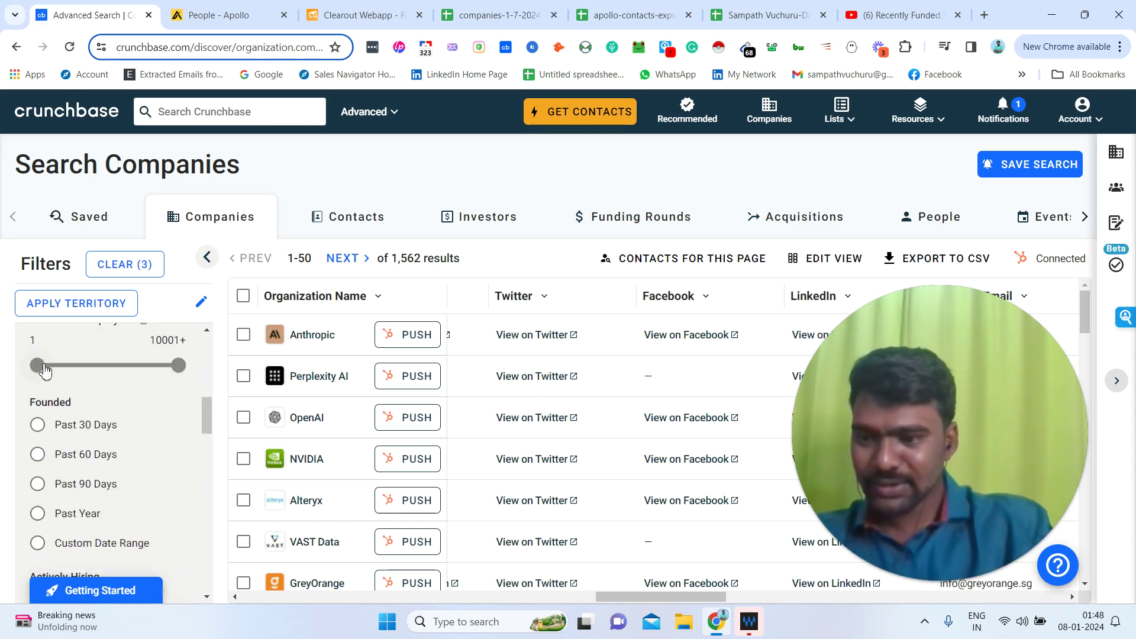
- Set the Number of Employees range to 11–250, leaving 678 companies
{"action": "left_click", "coordinate": [57, 367]}
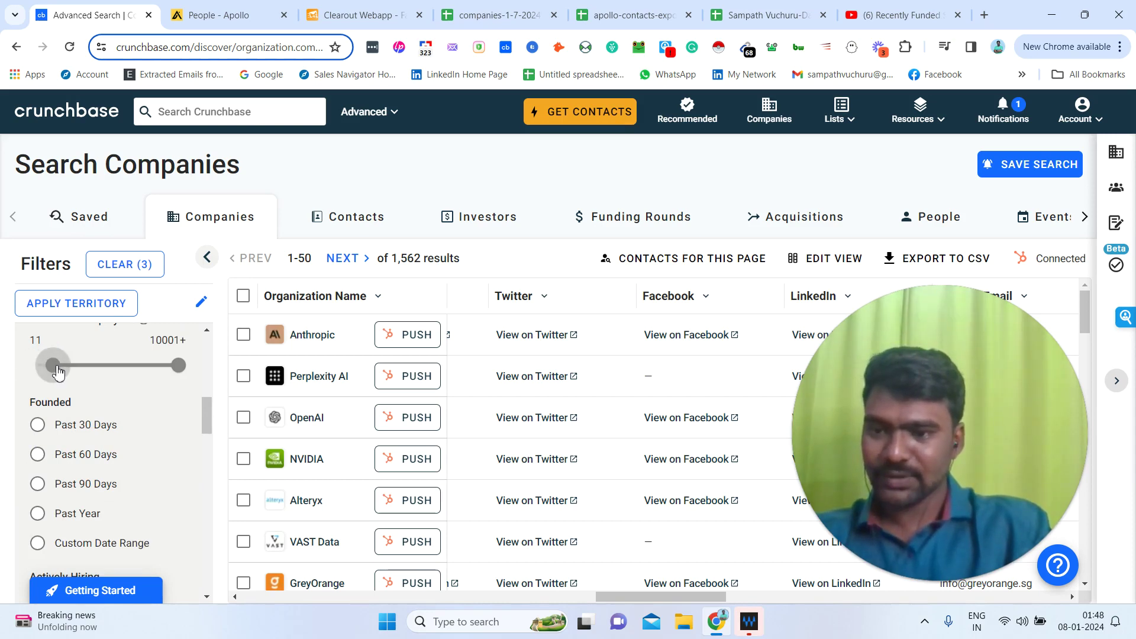
{"action": "left_click", "coordinate": [178, 366]}
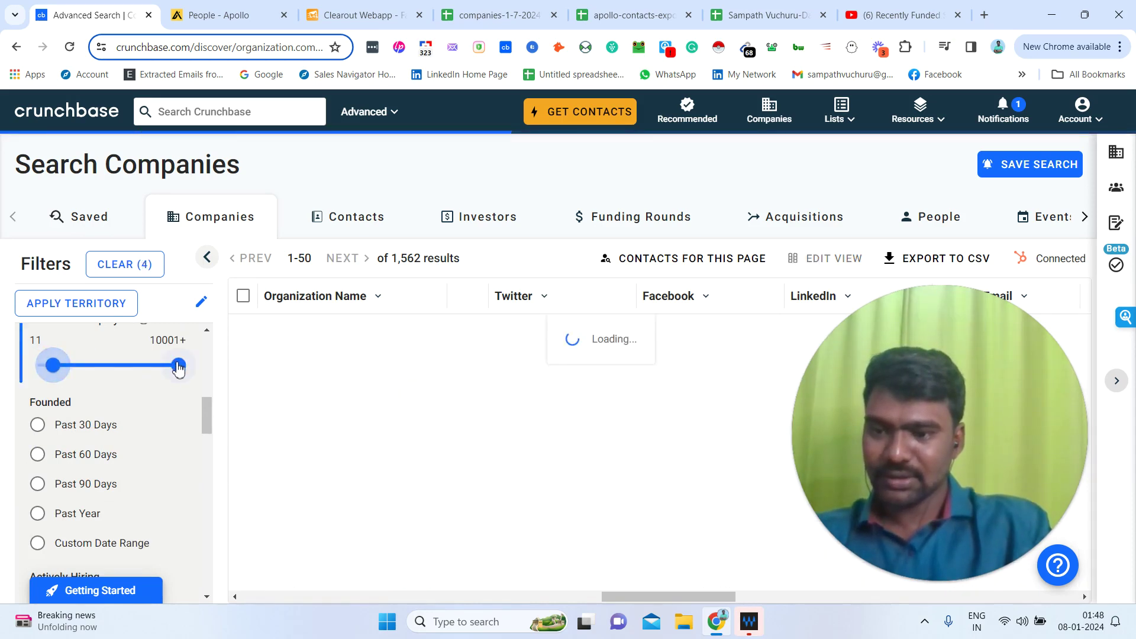
{"action": "left_click", "coordinate": [105, 367]}
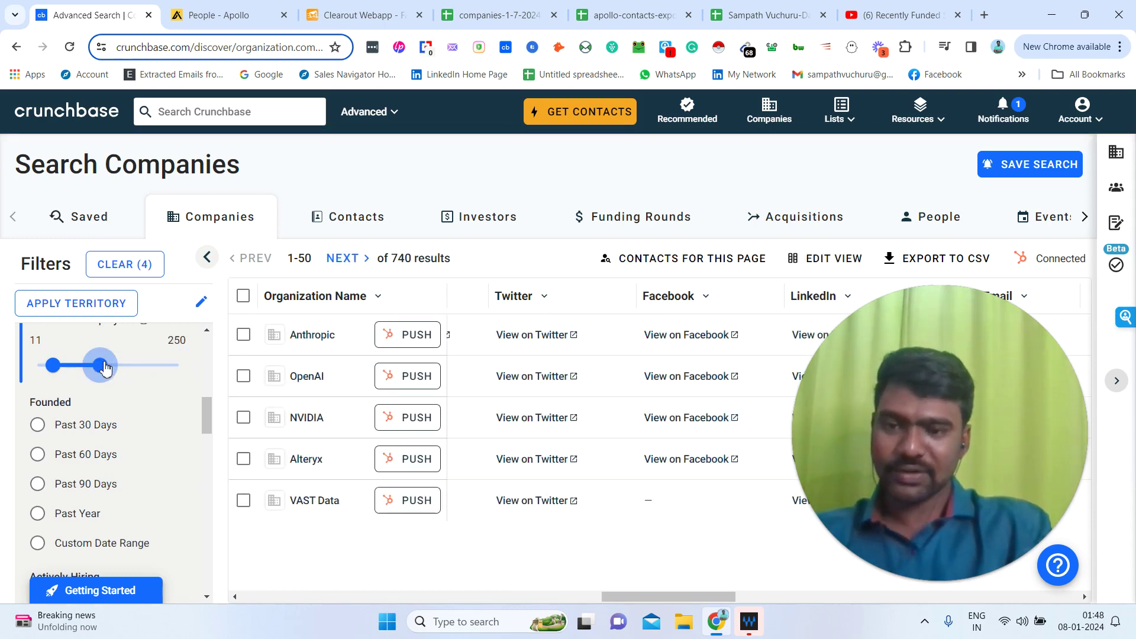
{"action": "left_click", "coordinate": [98, 367]}
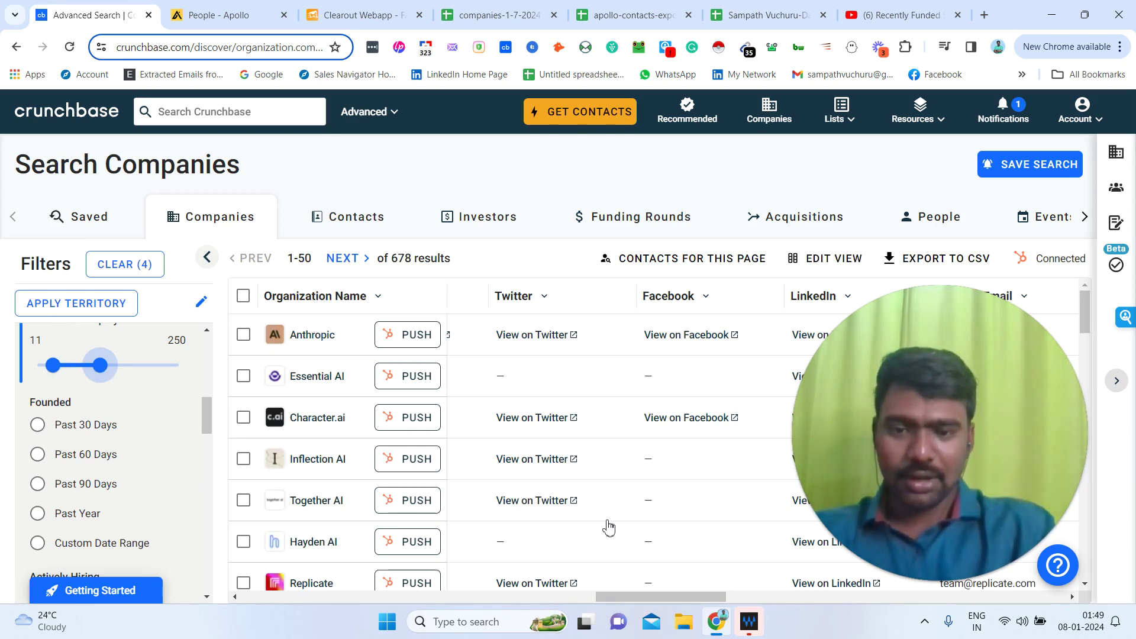
- Scroll the results table left to the CB Rank, last funding date and employee columns
{"action": "left_click_drag", "start_coordinate": [630, 595], "coordinate": [259, 601]}
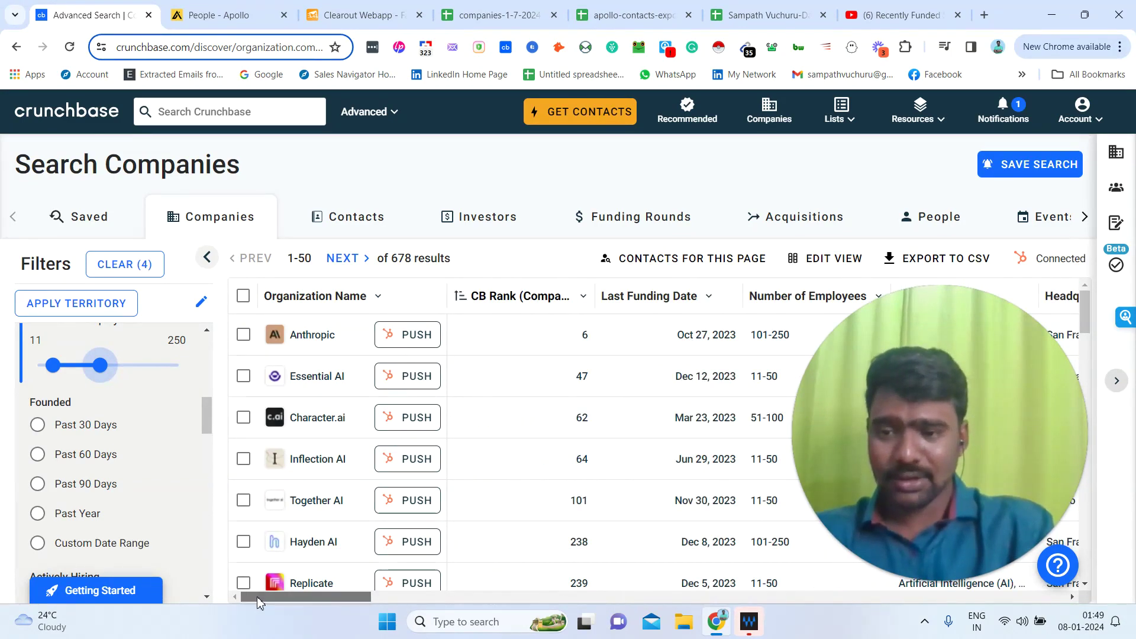
- Select all 678 companies via the header checkbox and the SELECT 678 RESULTS banner
{"action": "left_click", "coordinate": [243, 296]}
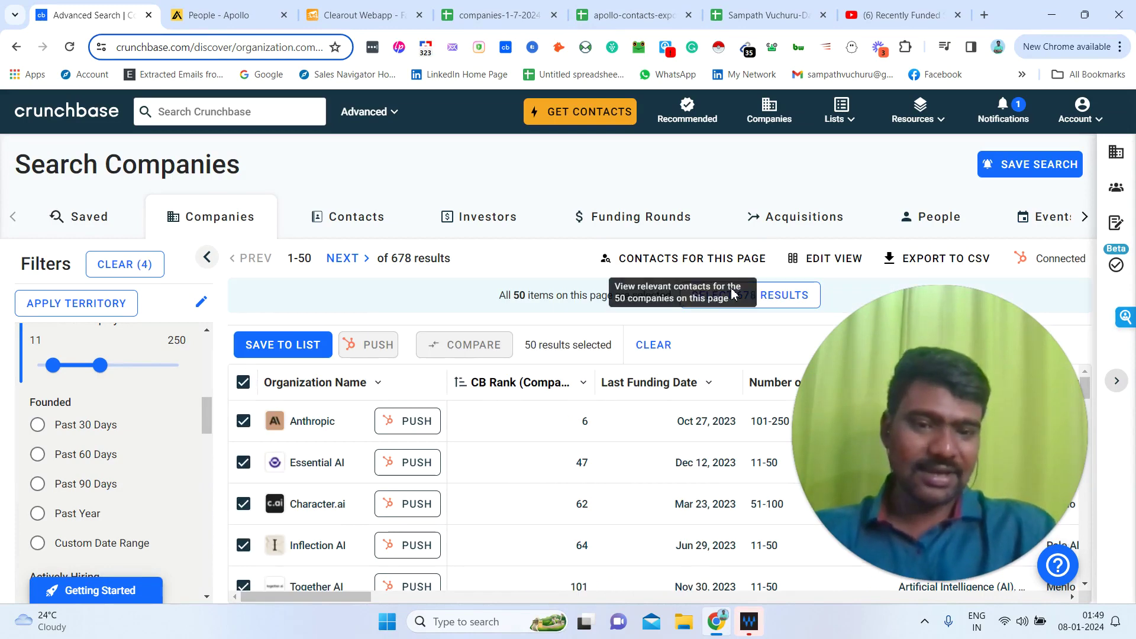
{"action": "left_click", "coordinate": [764, 301]}
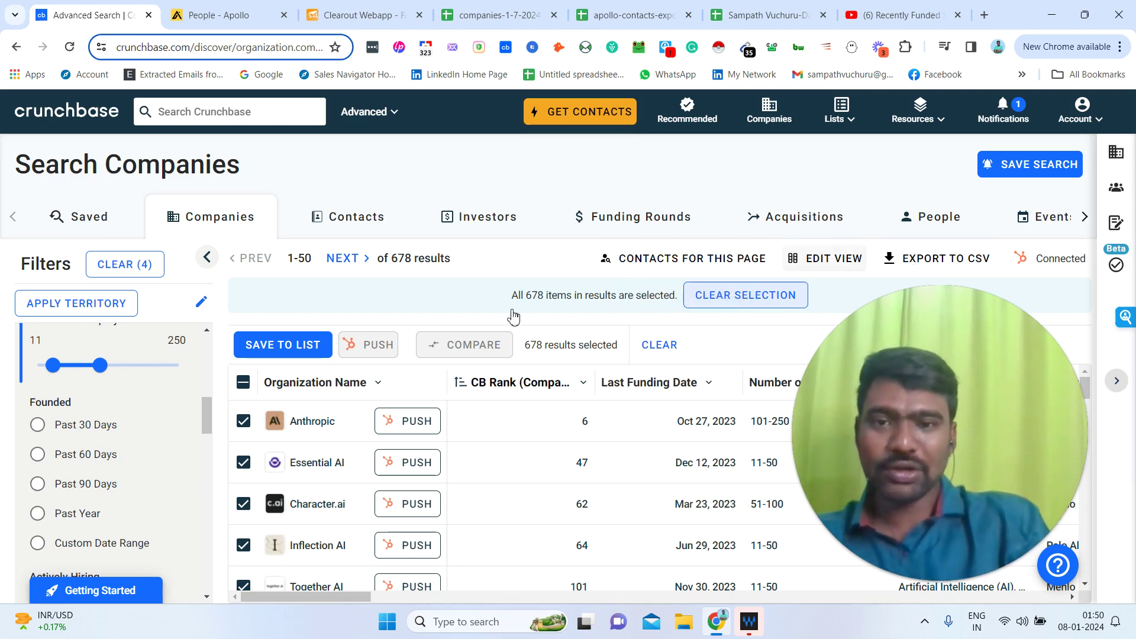
{"action": "left_click", "coordinate": [523, 6]}
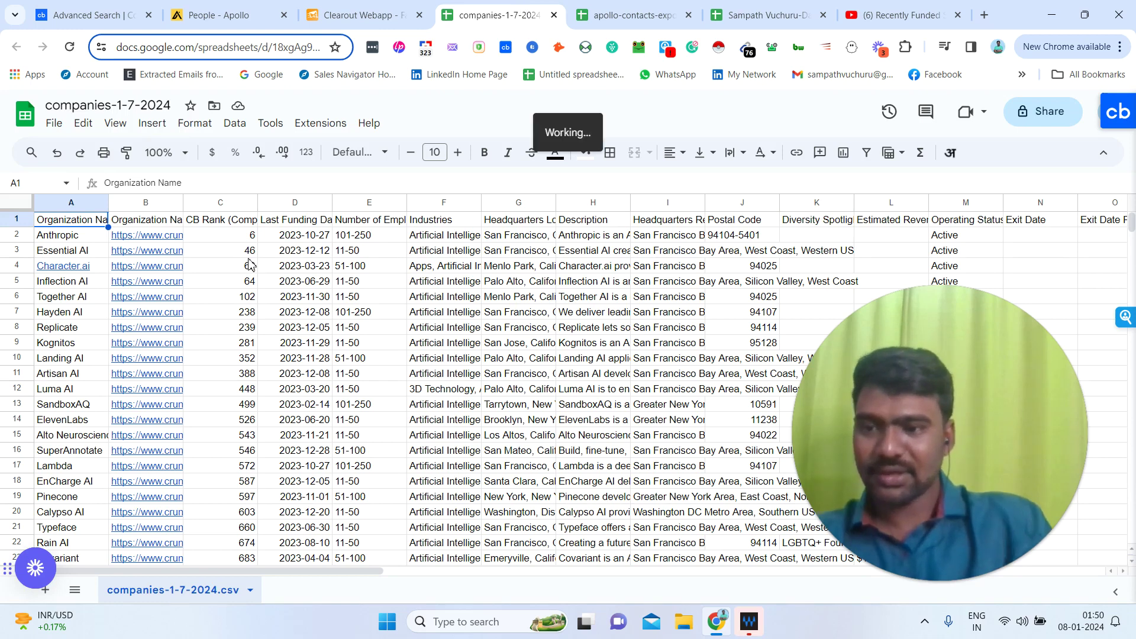
- Step along the Essential AI row through Operating Status, LinkedIn, Industry Groups and Founders columns
{"action": "left_click", "coordinate": [249, 257]}
{"action": "key", "text": "Right"}
{"action": "key", "text": "Right"}
{"action": "key", "text": "Right"}
{"action": "key", "text": "Right"}
{"action": "key", "text": "Right"}
{"action": "key", "text": "Right"}
{"action": "key", "text": "Right"}
{"action": "key", "text": "Right"}
{"action": "key", "text": "Right"}
{"action": "key", "text": "Right"}
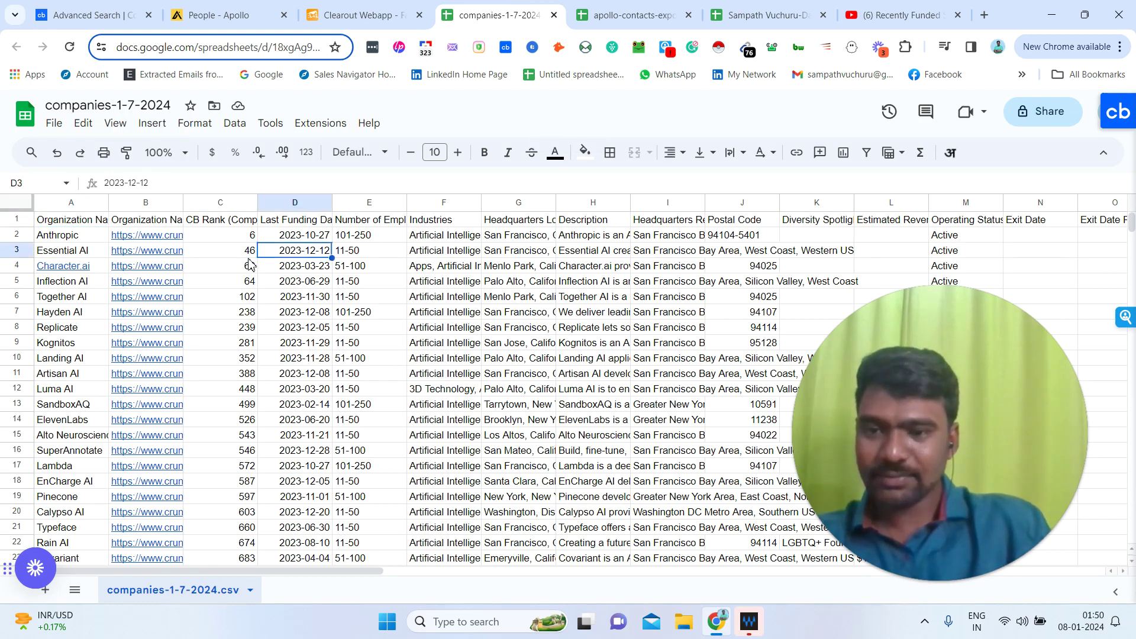
{"action": "key", "text": "Right"}
{"action": "key", "text": "Right"}
{"action": "key", "text": "Right"}
{"action": "key", "text": "Right"}
{"action": "key", "text": "Right"}
{"action": "key", "text": "Right"}
{"action": "key", "text": "Right"}
{"action": "key", "text": "Right"}
{"action": "key", "text": "Right"}
{"action": "key", "text": "Right"}
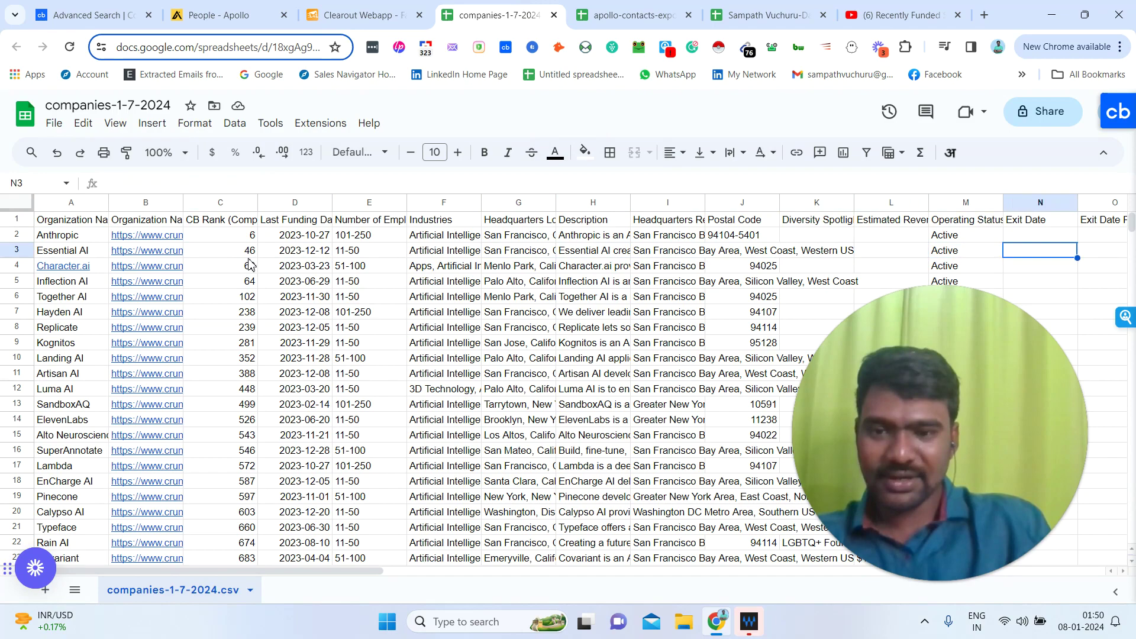
{"action": "key", "text": "Right"}
{"action": "key", "text": "Right"}
{"action": "key", "text": "Right"}
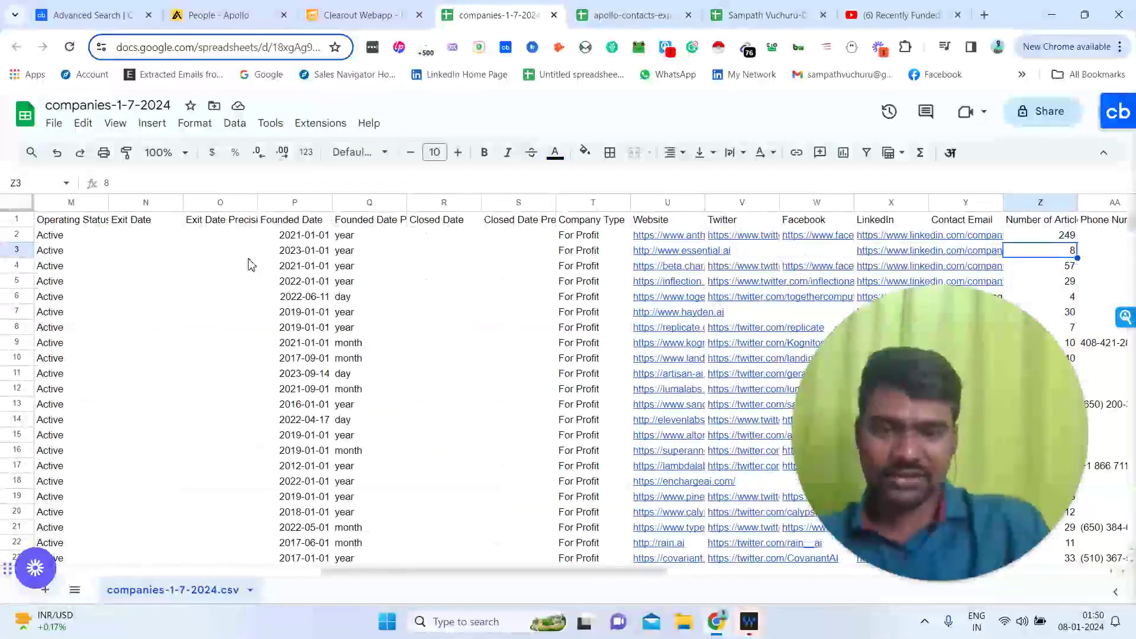
{"action": "key", "text": "Left"}
{"action": "key", "text": "Left"}
{"action": "key", "text": "Left"}
{"action": "key", "text": "Left"}
{"action": "key", "text": "Left"}
{"action": "key", "text": "Right"}
{"action": "key", "text": "Right"}
{"action": "key", "text": "Right"}
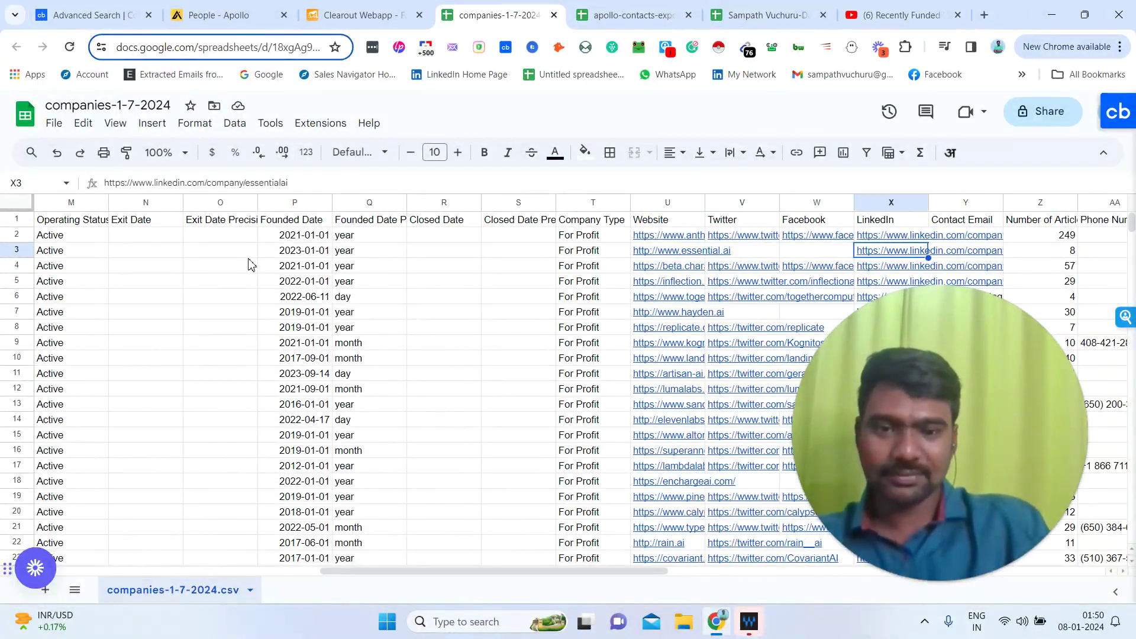
{"action": "key", "text": "Right"}
{"action": "key", "text": "Right"}
{"action": "key", "text": "Right"}
{"action": "key", "text": "Right"}
{"action": "key", "text": "Right"}
{"action": "key", "text": "Right"}
{"action": "key", "text": "Right"}
{"action": "key", "text": "Right"}
{"action": "key", "text": "Right"}
{"action": "key", "text": "Right"}
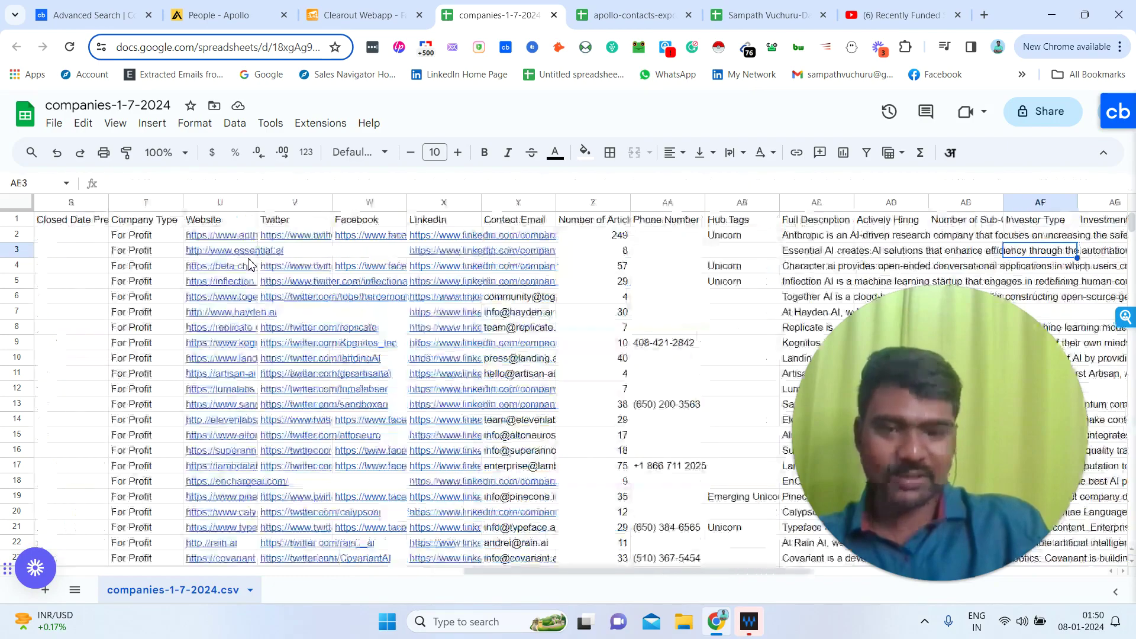
{"action": "key", "text": "Right"}
{"action": "key", "text": "Right"}
{"action": "key", "text": "Right"}
{"action": "key", "text": "Right"}
{"action": "key", "text": "Right"}
{"action": "key", "text": "Right"}
{"action": "key", "text": "Right"}
{"action": "key", "text": "Right"}
{"action": "key", "text": "Right"}
{"action": "key", "text": "Right"}
{"action": "key", "text": "Right"}
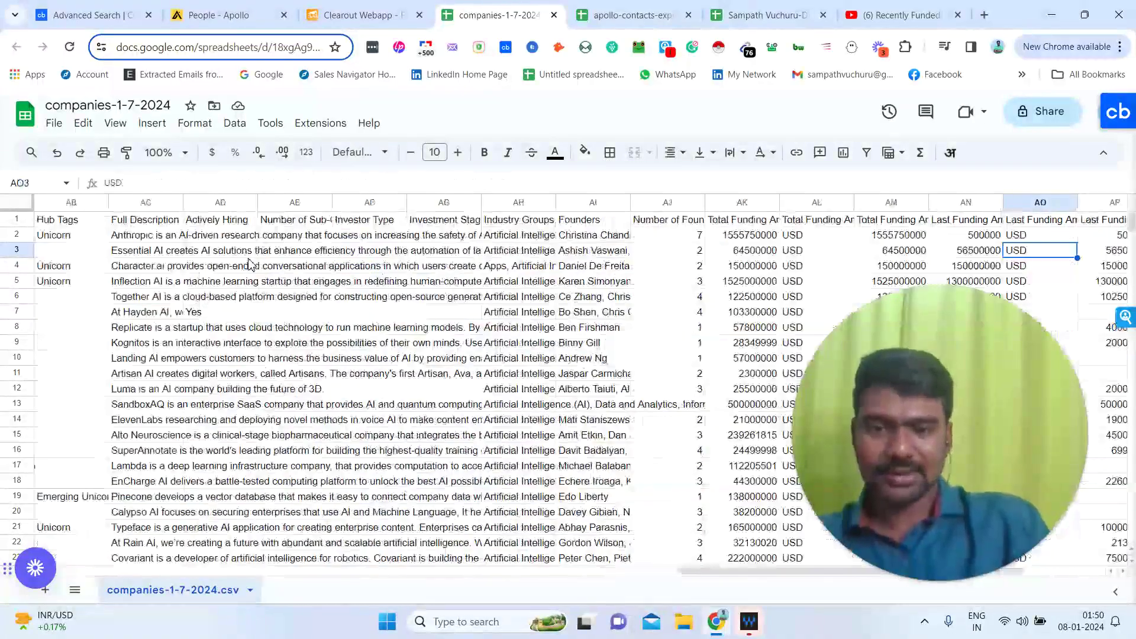
{"action": "key", "text": "Left"}
{"action": "key", "text": "Left"}
{"action": "key", "text": "Left"}
{"action": "key", "text": "Left"}
{"action": "key", "text": "Left"}
{"action": "key", "text": "Left"}
{"action": "key", "text": "Left"}
{"action": "key", "text": "Left"}
{"action": "key", "text": "Left"}
{"action": "key", "text": "Left"}
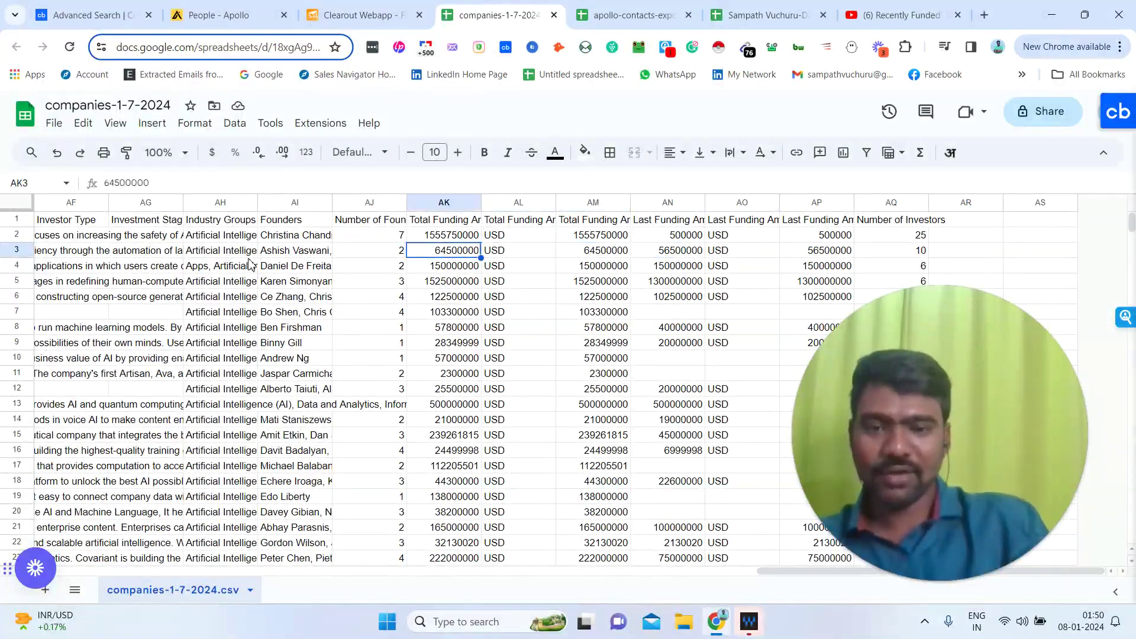
{"action": "key", "text": "Left"}
{"action": "key", "text": "Left"}
{"action": "key", "text": "Left"}
{"action": "key", "text": "Left"}
{"action": "key", "text": "Left"}
{"action": "key", "text": "Left"}
{"action": "key", "text": "Left"}
{"action": "key", "text": "Left"}
{"action": "key", "text": "Left"}
{"action": "key", "text": "Left"}
{"action": "key", "text": "Left"}
{"action": "key", "text": "Left"}
{"action": "key", "text": "Left"}
{"action": "key", "text": "Left"}
{"action": "key", "text": "Left"}
{"action": "key", "text": "Left"}
{"action": "key", "text": "Left"}
{"action": "key", "text": "Left"}
{"action": "key", "text": "Left"}
{"action": "key", "text": "Left"}
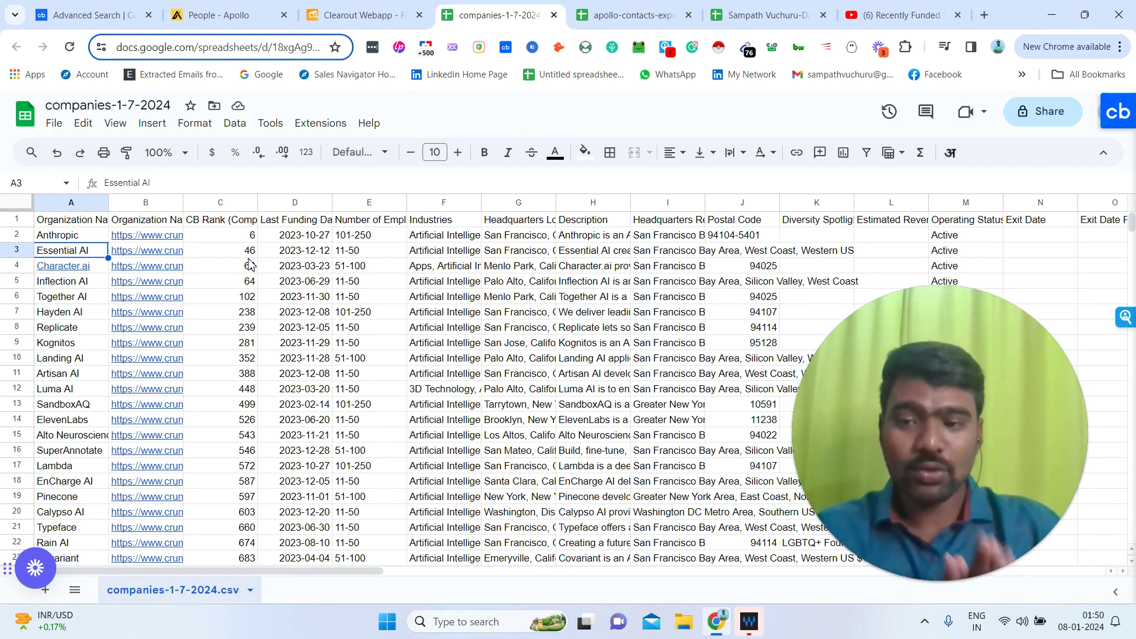
{"action": "left_click_drag", "start_coordinate": [282, 569], "coordinate": [675, 570]}
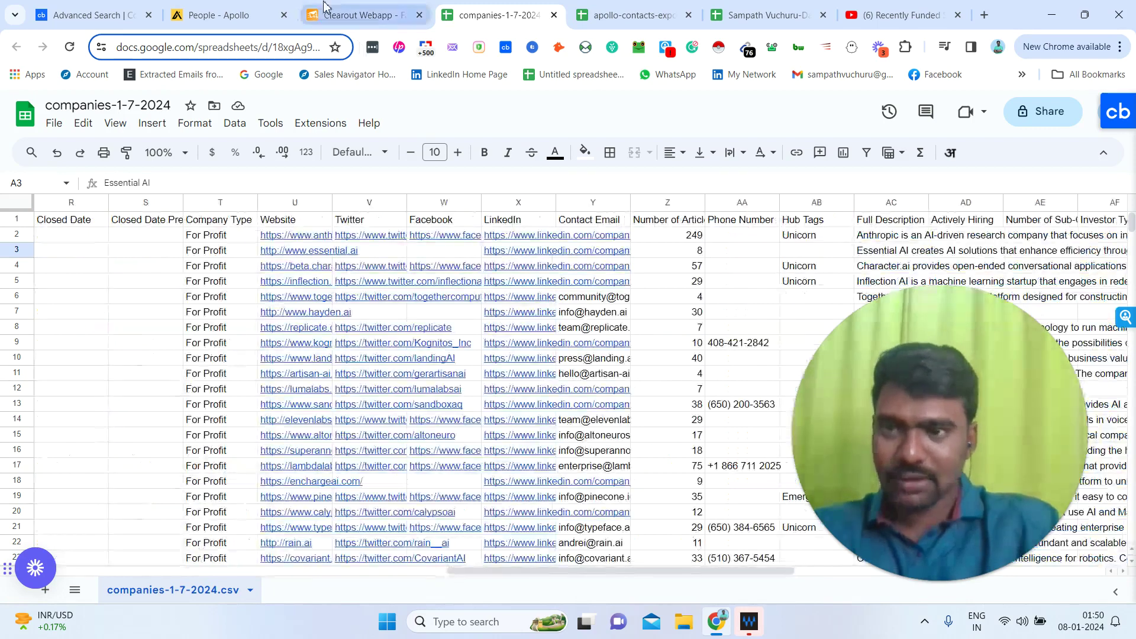
- Return to companies-1-7-2024 and select its Website column U
{"action": "left_click", "coordinate": [222, 13]}
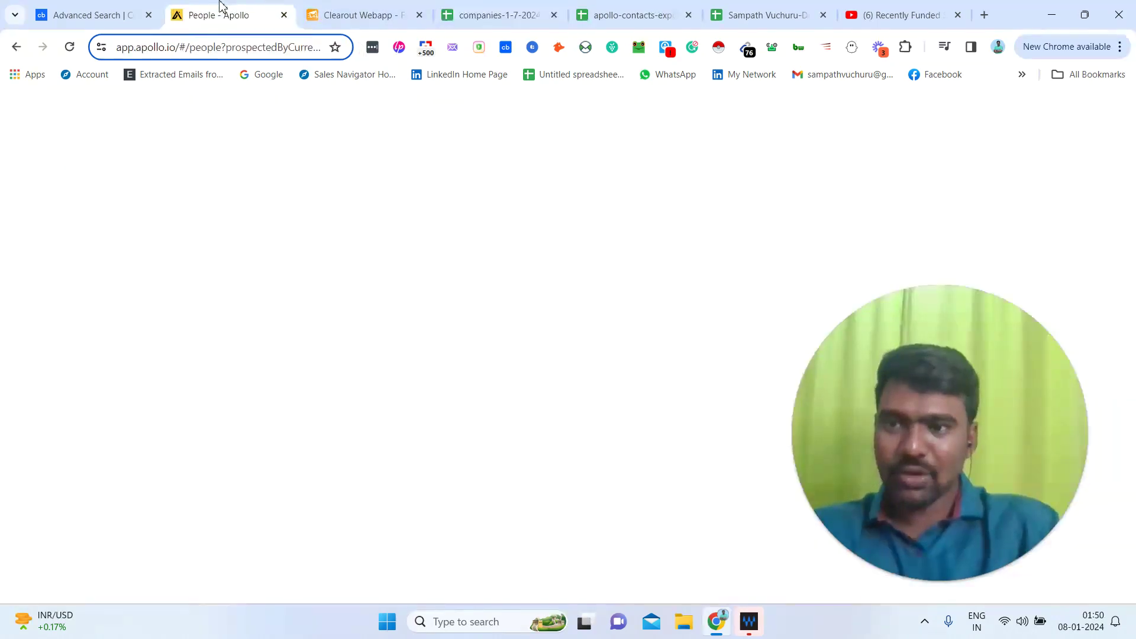
{"action": "left_click", "coordinate": [87, 5]}
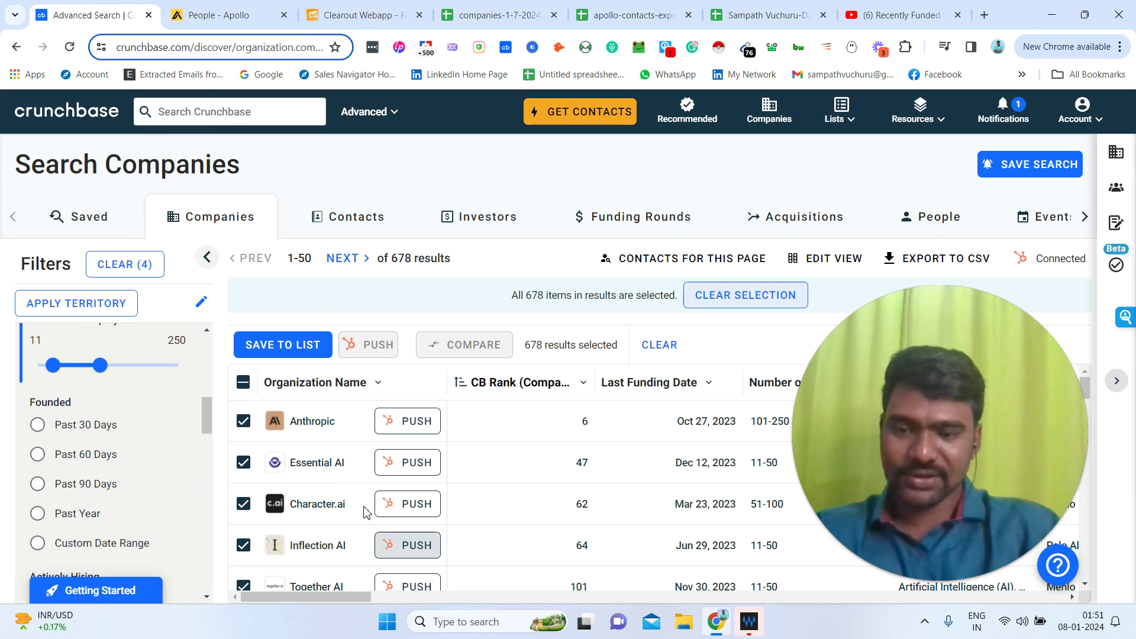
{"action": "left_click", "coordinate": [506, 6]}
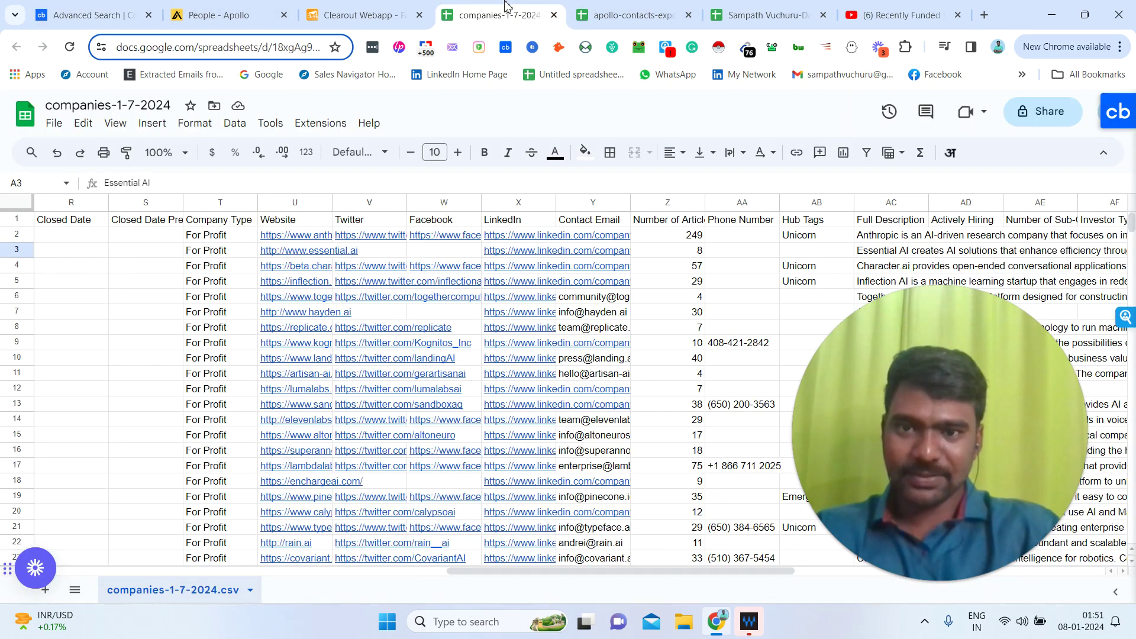
{"action": "left_click", "coordinate": [301, 202]}
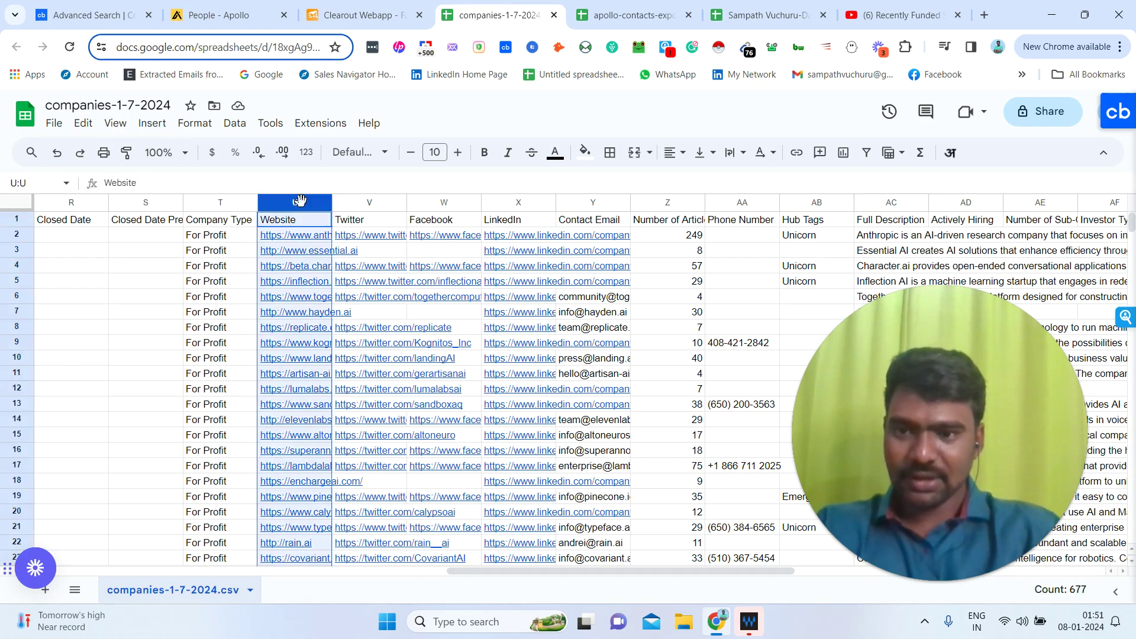
{"action": "left_click", "coordinate": [252, 7]}
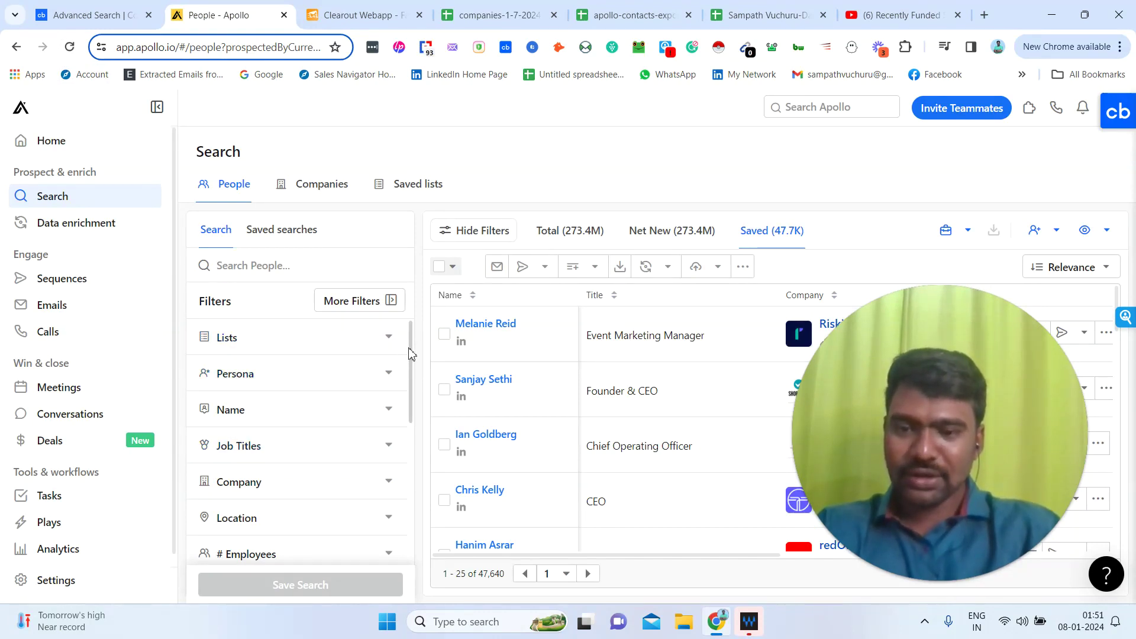
- Expand the Company filter's Include / exclude list of companies option
{"action": "left_click_drag", "start_coordinate": [411, 354], "coordinate": [416, 310]}
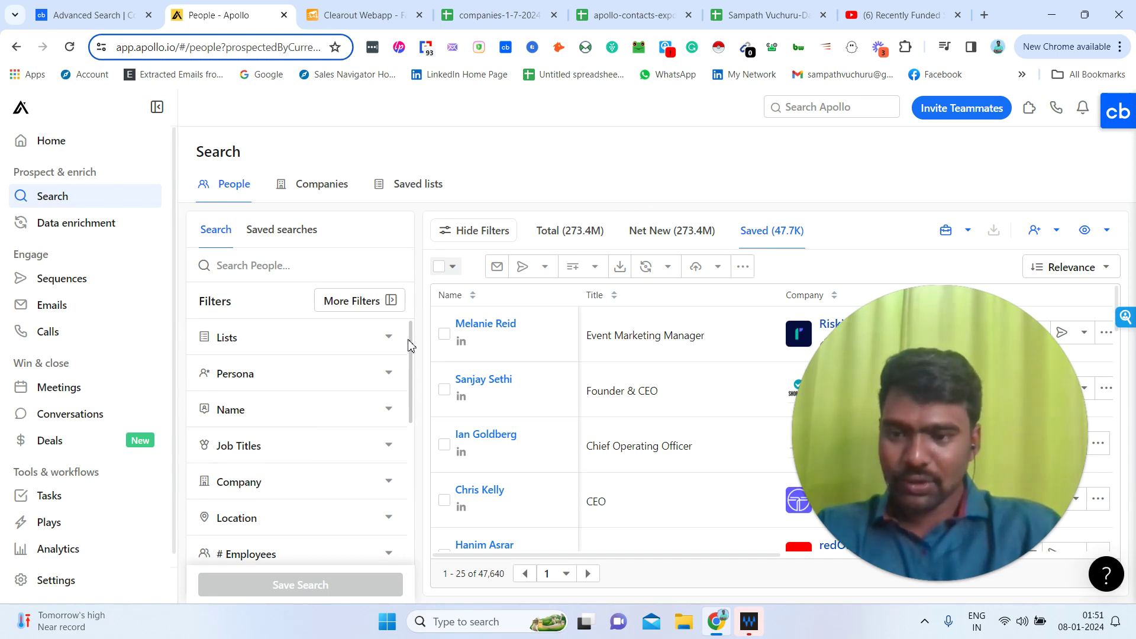
{"action": "mouse_move", "coordinate": [411, 345]}
{"action": "left_mouse_down"}
{"action": "mouse_move", "coordinate": [425, 451]}
{"action": "mouse_move", "coordinate": [407, 318]}
{"action": "mouse_move", "coordinate": [406, 355]}
{"action": "left_mouse_up"}
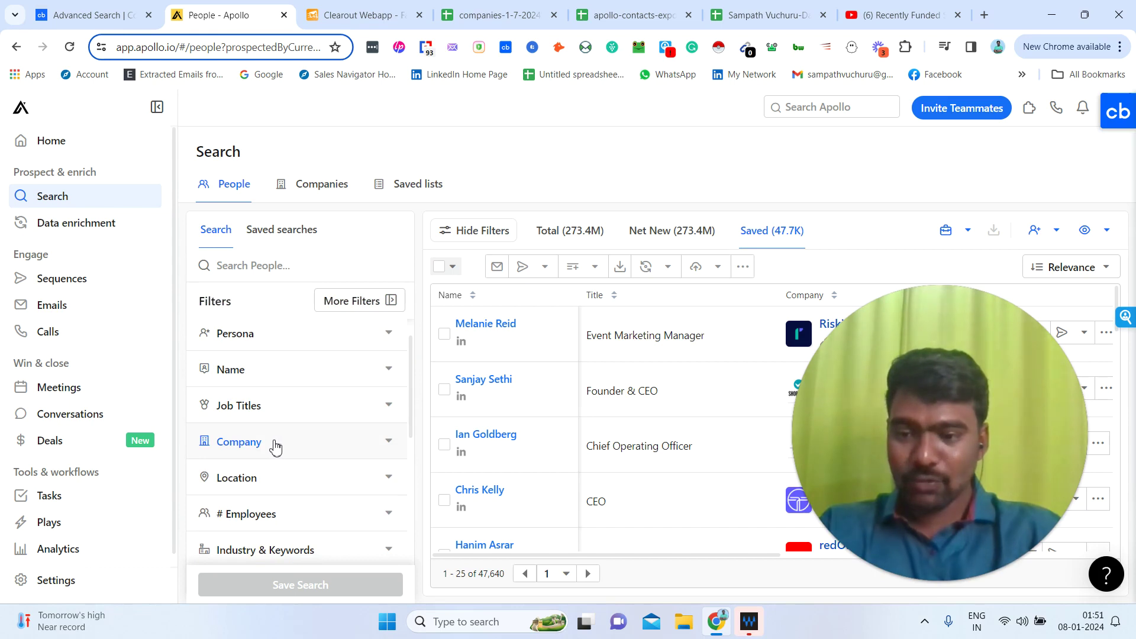
{"action": "left_click", "coordinate": [275, 448]}
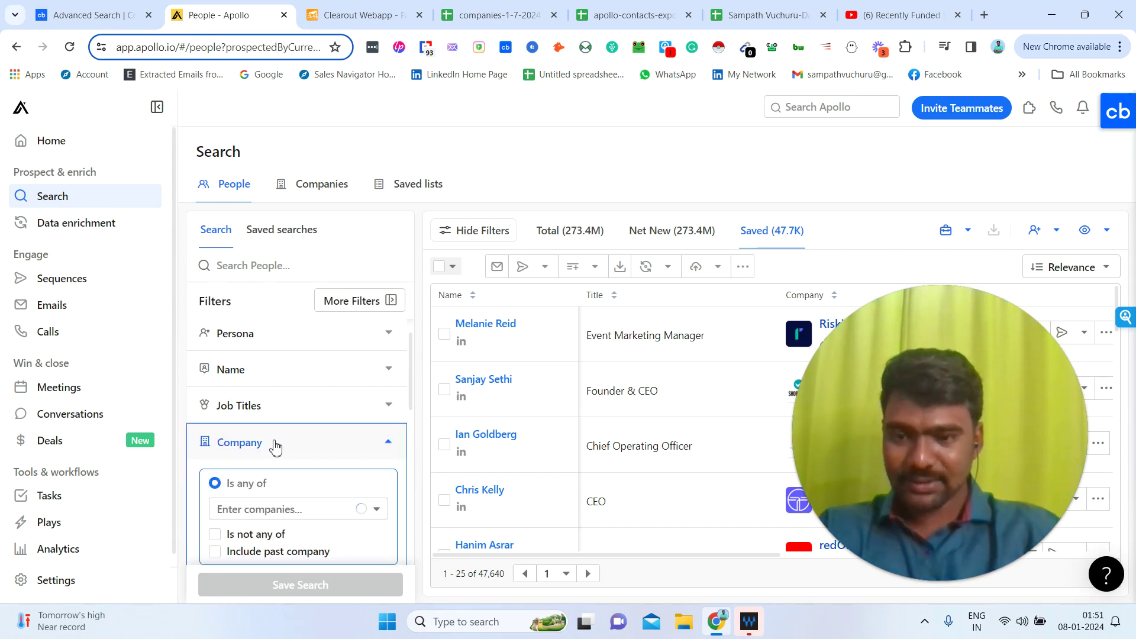
{"action": "left_click_drag", "start_coordinate": [413, 362], "coordinate": [413, 416]}
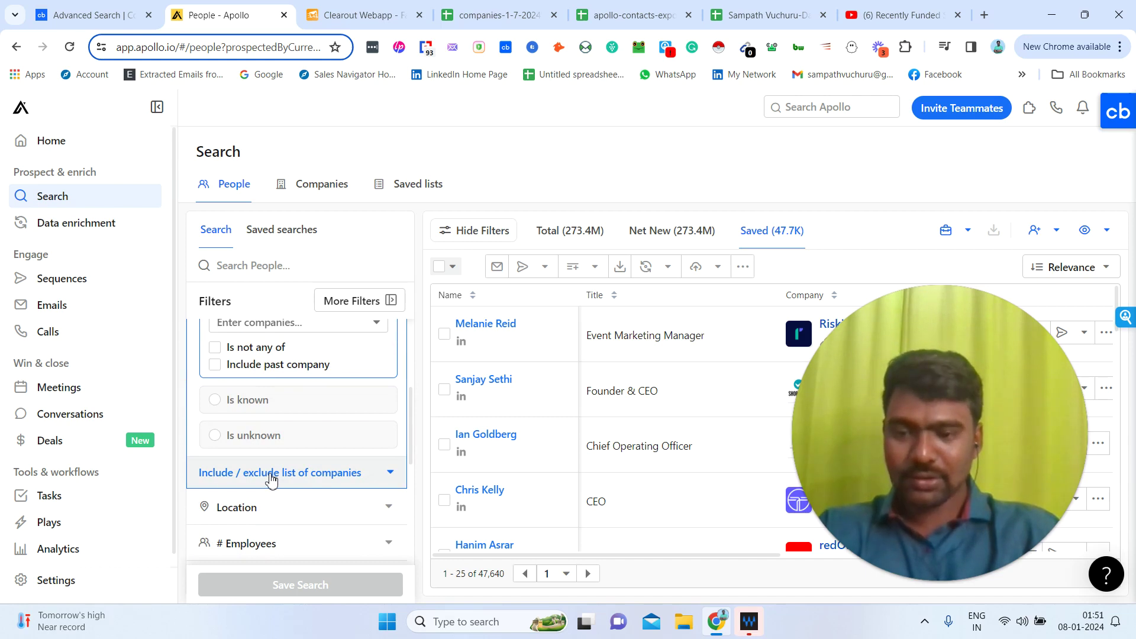
{"action": "left_click", "coordinate": [273, 477]}
- Paste the AI company websites into the include box and Save and Search, showing 30.3K people
{"action": "left_click", "coordinate": [272, 534]}
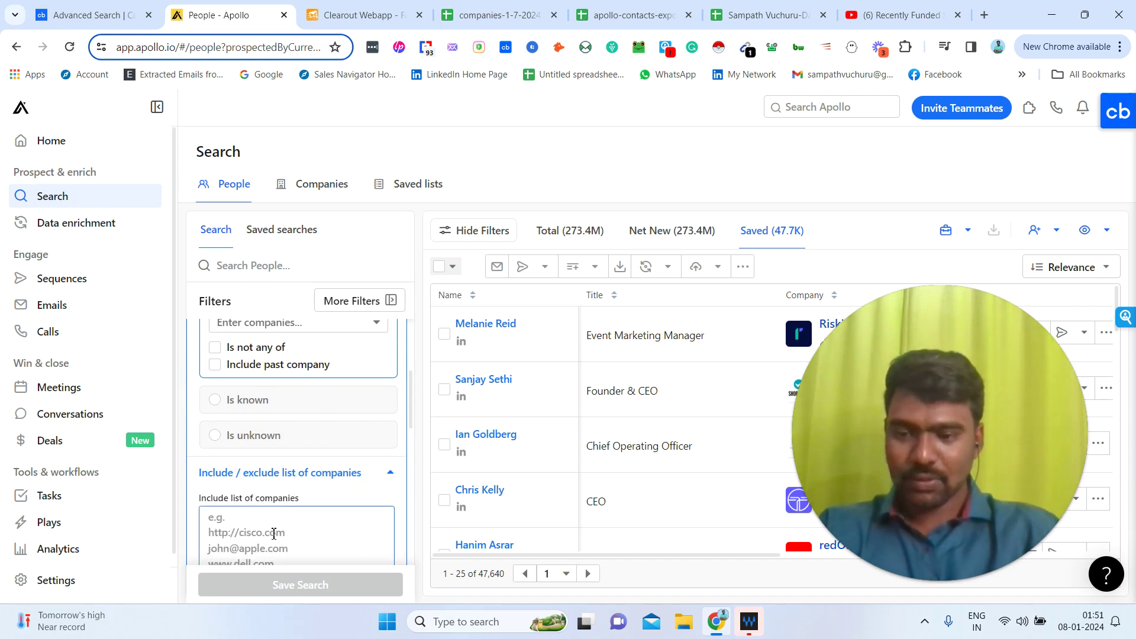
{"action": "key", "text": "ctrl+v"}
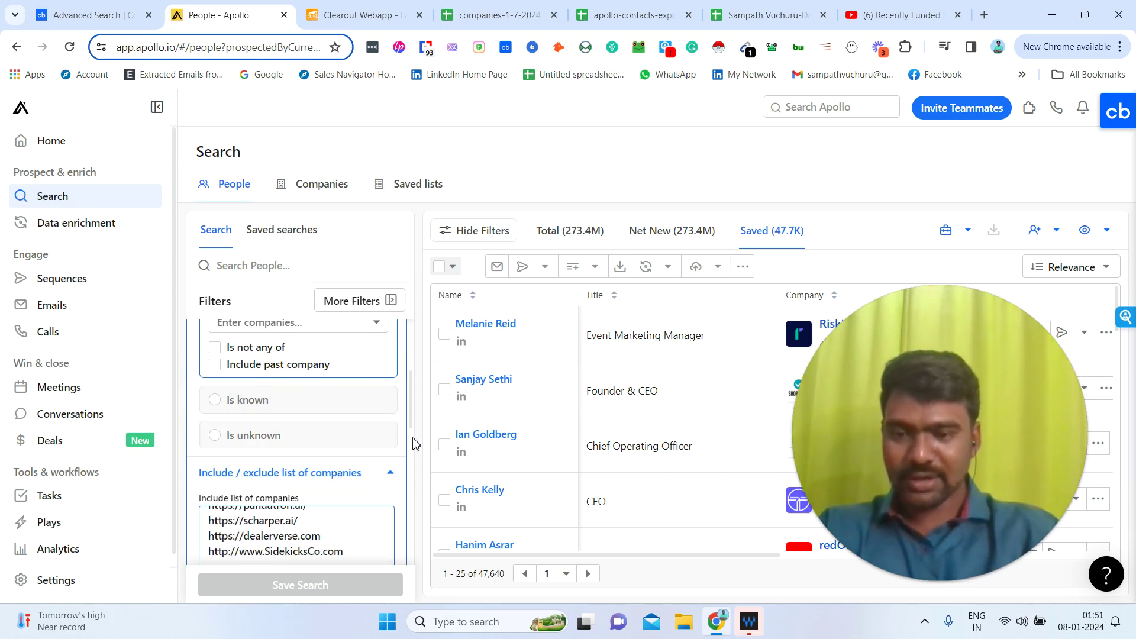
{"action": "scroll", "coordinate": [412, 410], "scroll_direction": "down", "scroll_amount": 2}
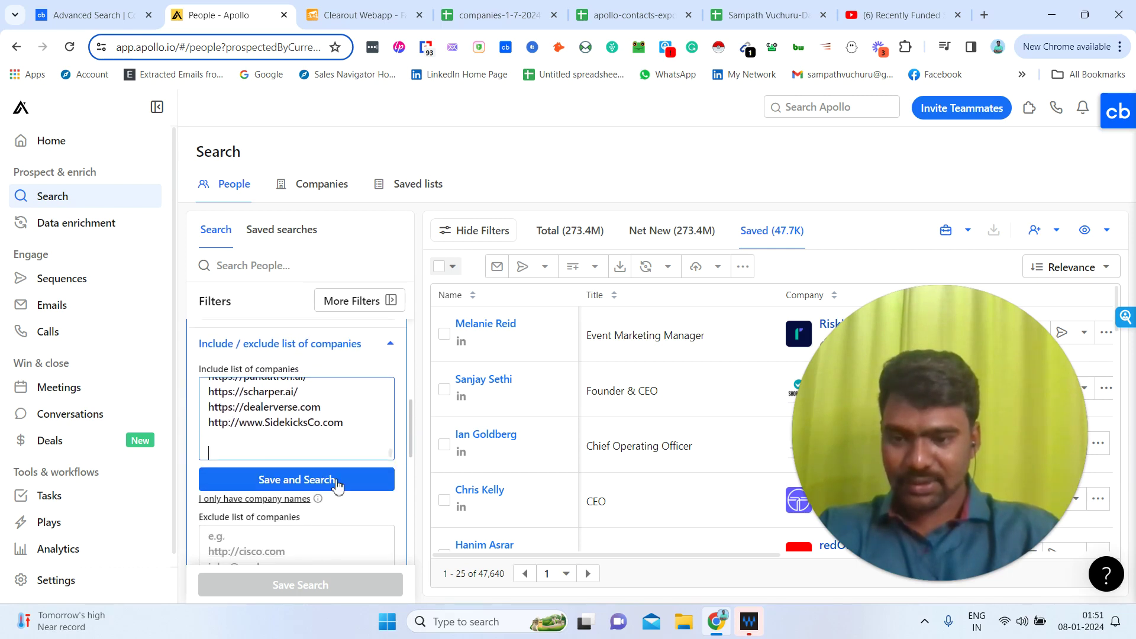
{"action": "left_click", "coordinate": [307, 487]}
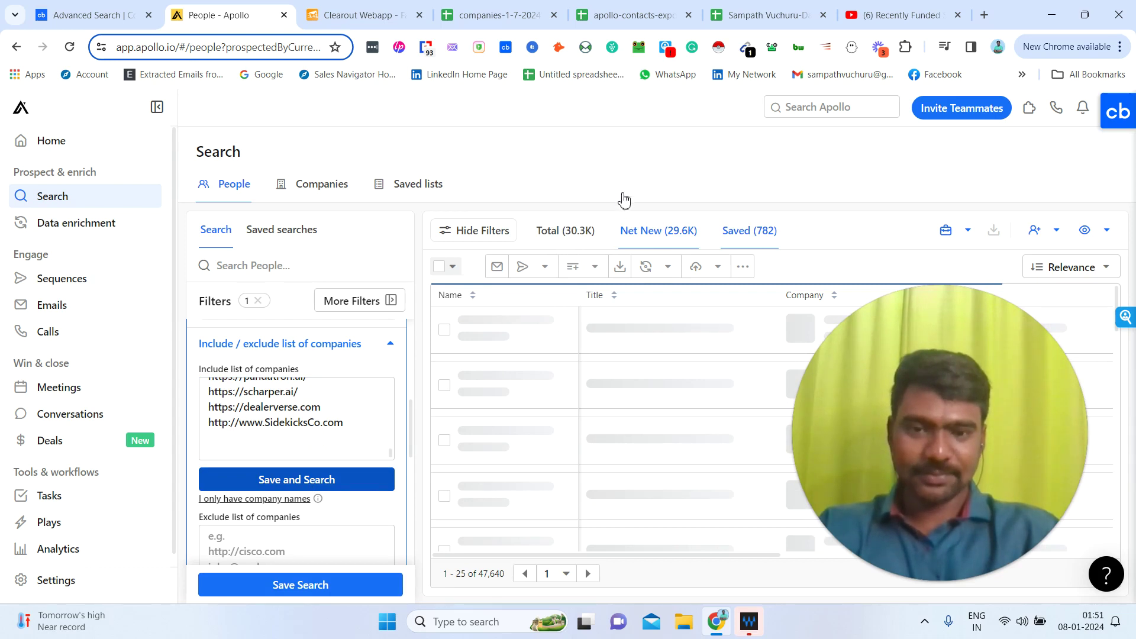
{"action": "left_click", "coordinate": [581, 239]}
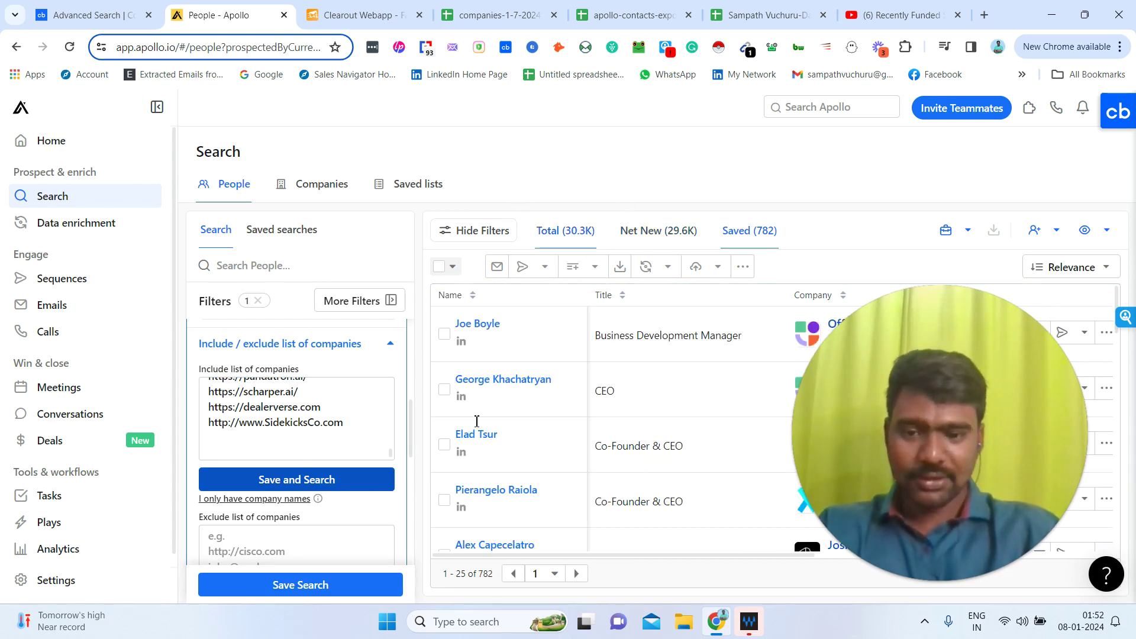
- Restrict the contact location filter to United States
{"action": "left_click_drag", "start_coordinate": [896, 381], "coordinate": [926, 365]}
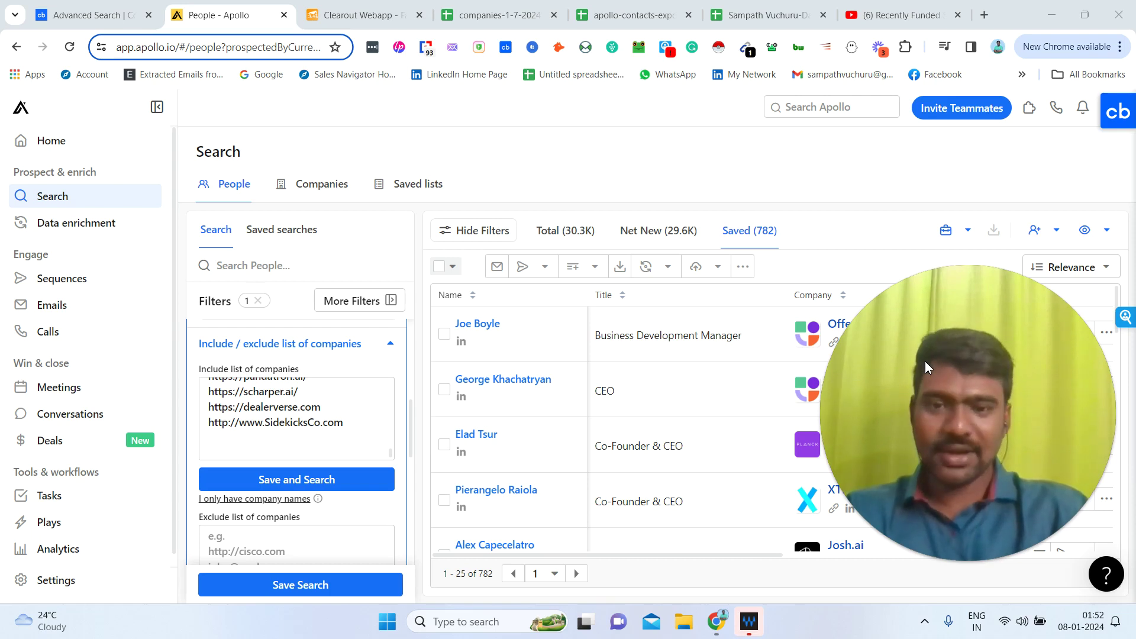
{"action": "left_click", "coordinate": [391, 346]}
{"action": "mouse_move", "coordinate": [408, 436]}
{"action": "left_mouse_down"}
{"action": "mouse_move", "coordinate": [413, 405]}
{"action": "mouse_move", "coordinate": [410, 436]}
{"action": "left_mouse_up"}
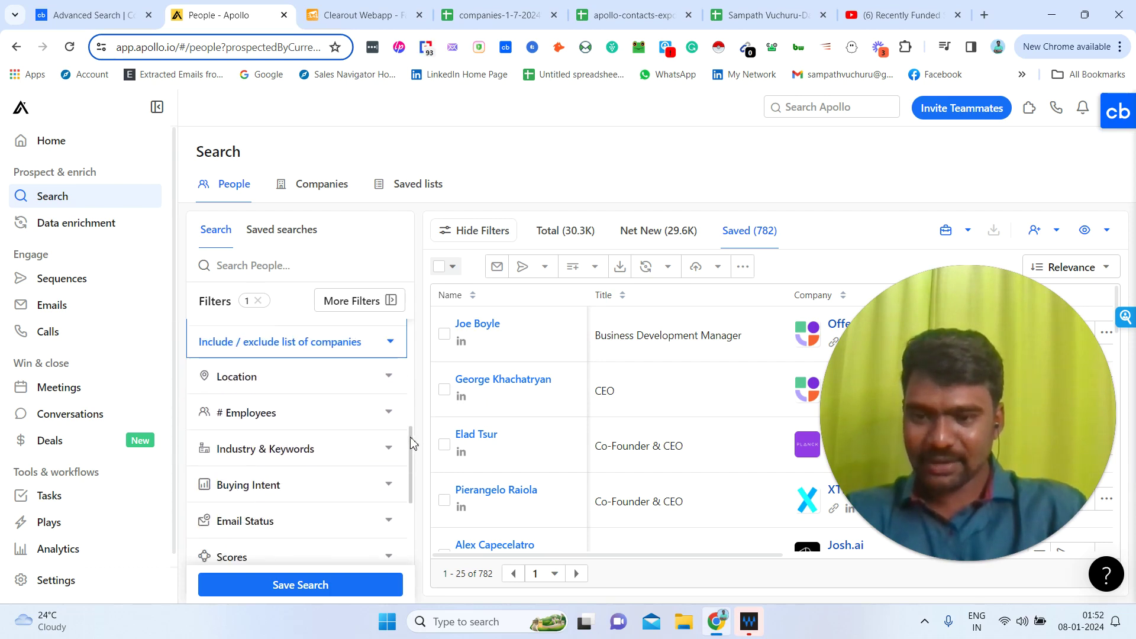
{"action": "left_click", "coordinate": [370, 384]}
{"action": "left_click_drag", "start_coordinate": [411, 462], "coordinate": [411, 433]}
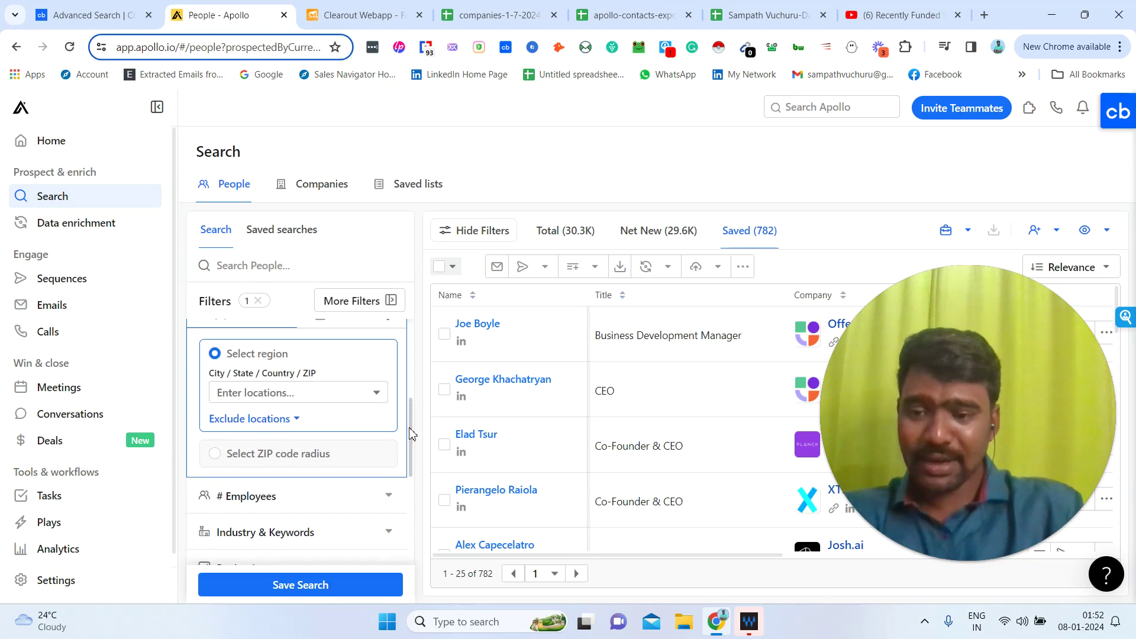
{"action": "left_click", "coordinate": [296, 394]}
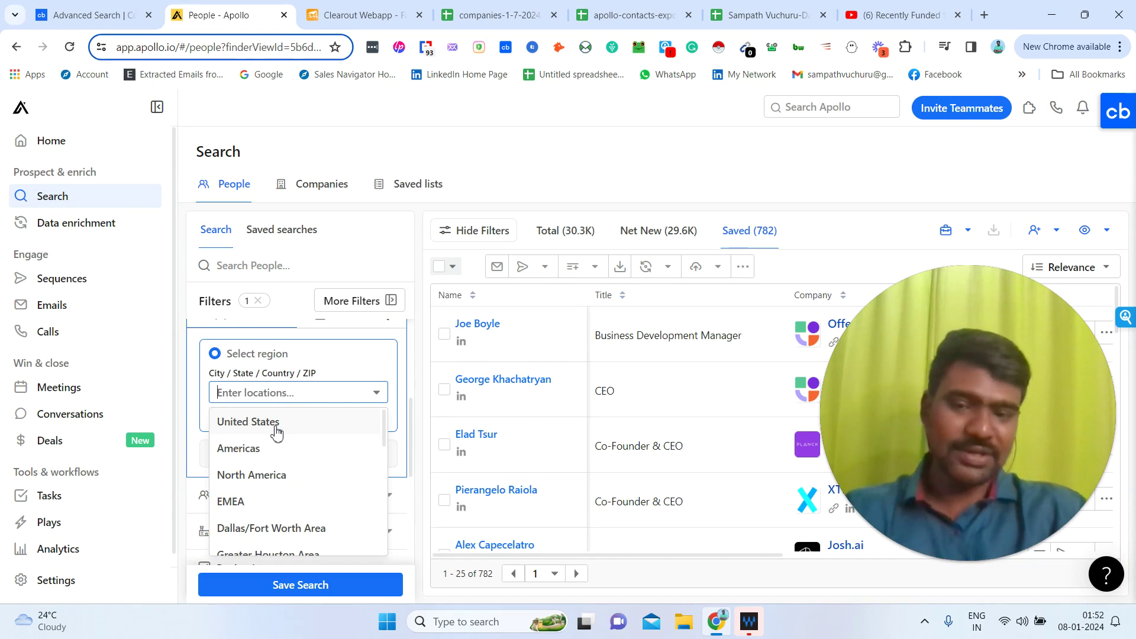
{"action": "left_click", "coordinate": [277, 423]}
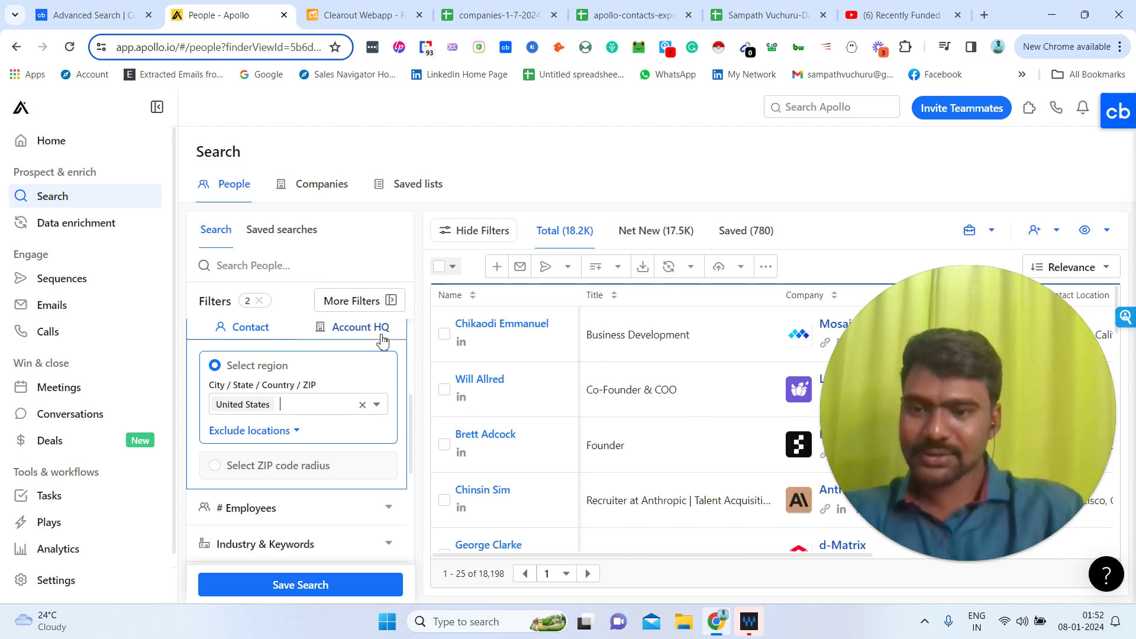
- Limit account headquarters to United States as well, leaving 18.2K results
{"action": "key", "text": "BackSpace"}
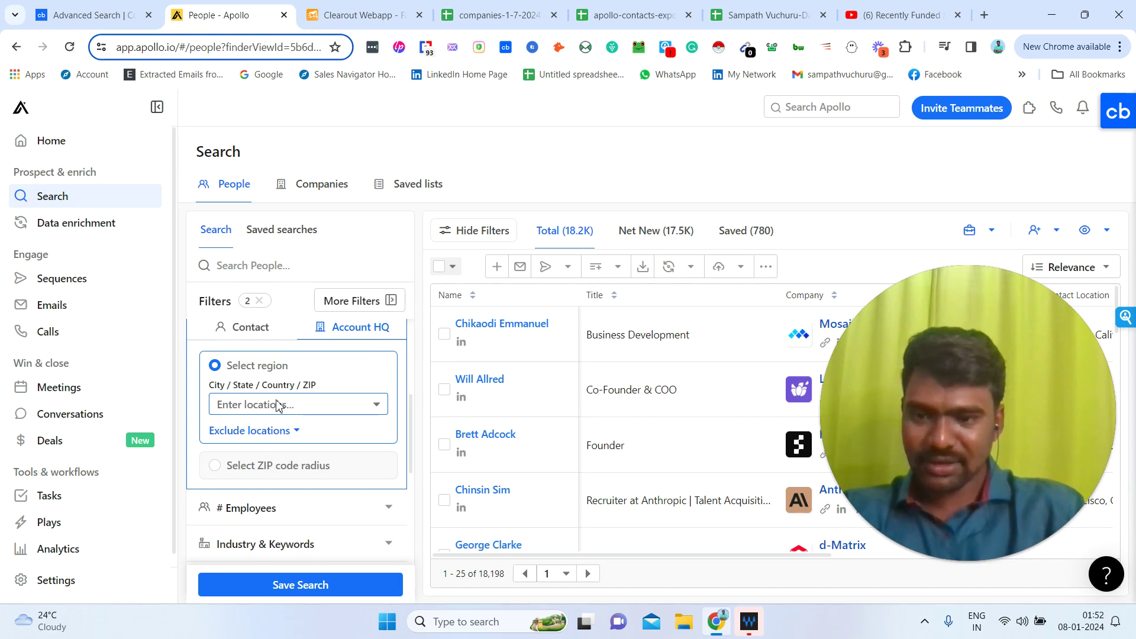
{"action": "left_click", "coordinate": [296, 405]}
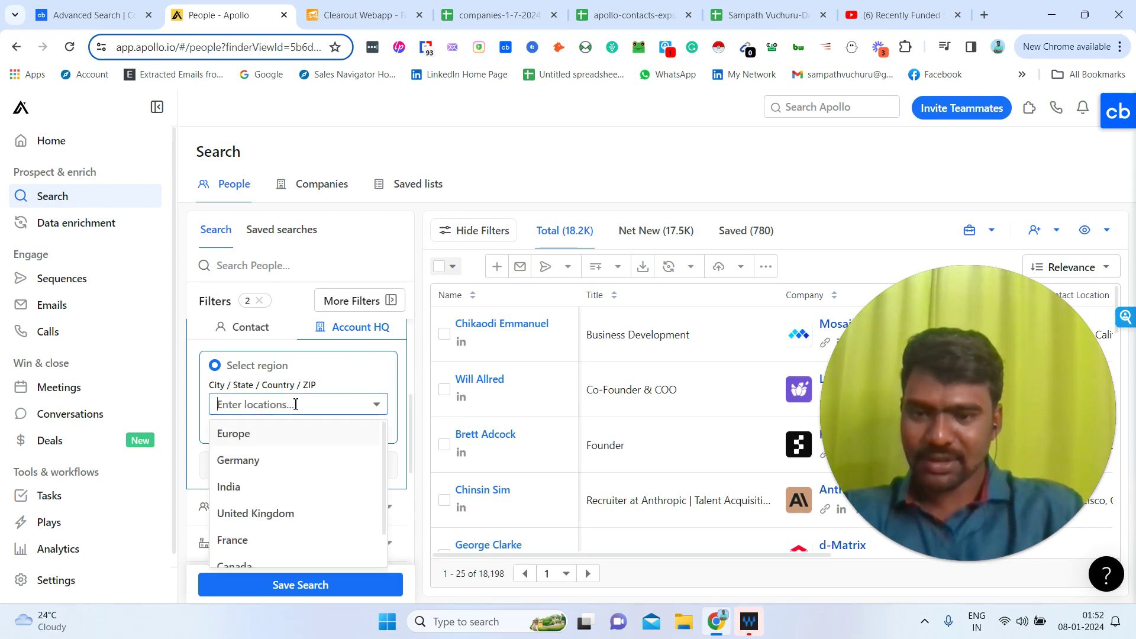
{"action": "type", "text": "uni"}
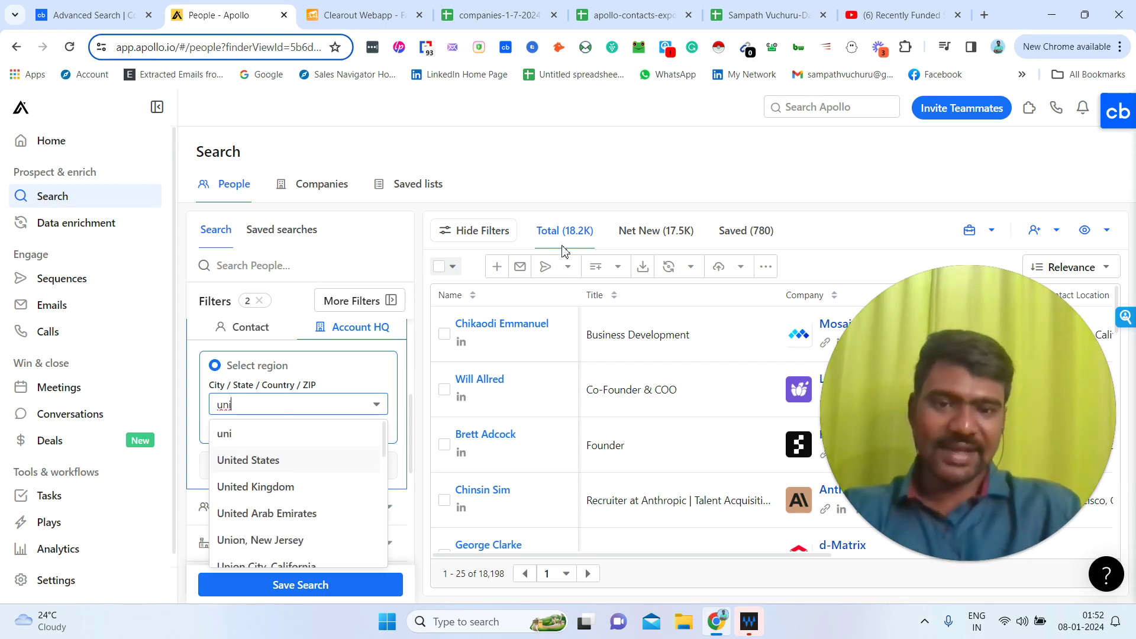
{"action": "key", "text": "Return"}
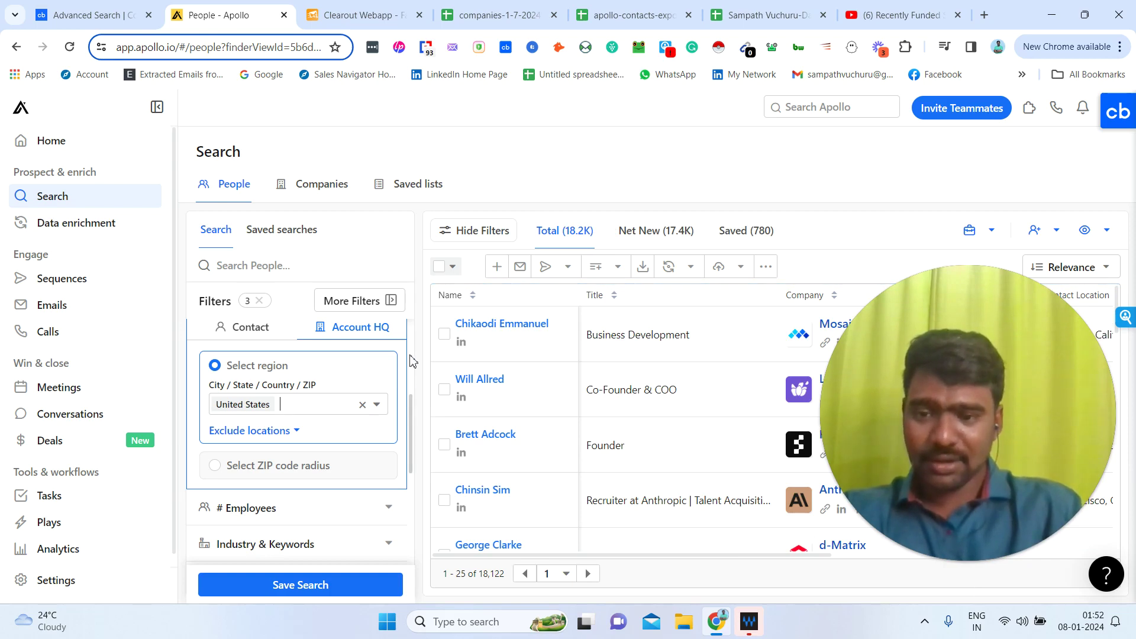
{"action": "scroll", "coordinate": [412, 361], "scroll_direction": "up", "scroll_amount": 2}
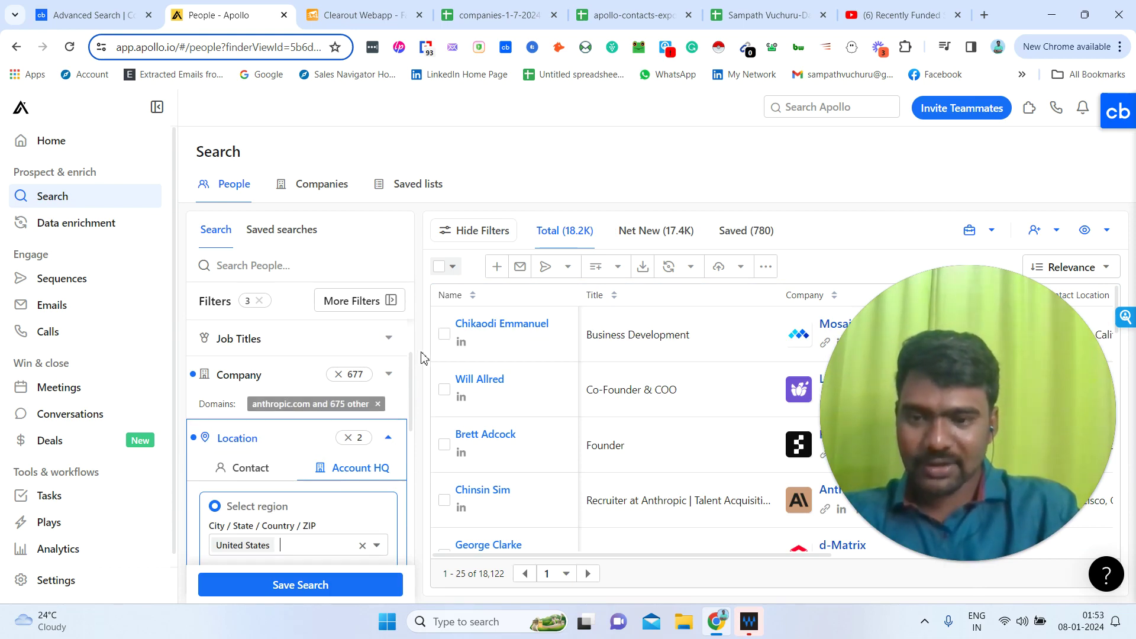
{"action": "scroll", "coordinate": [412, 363], "scroll_direction": "up", "scroll_amount": 1}
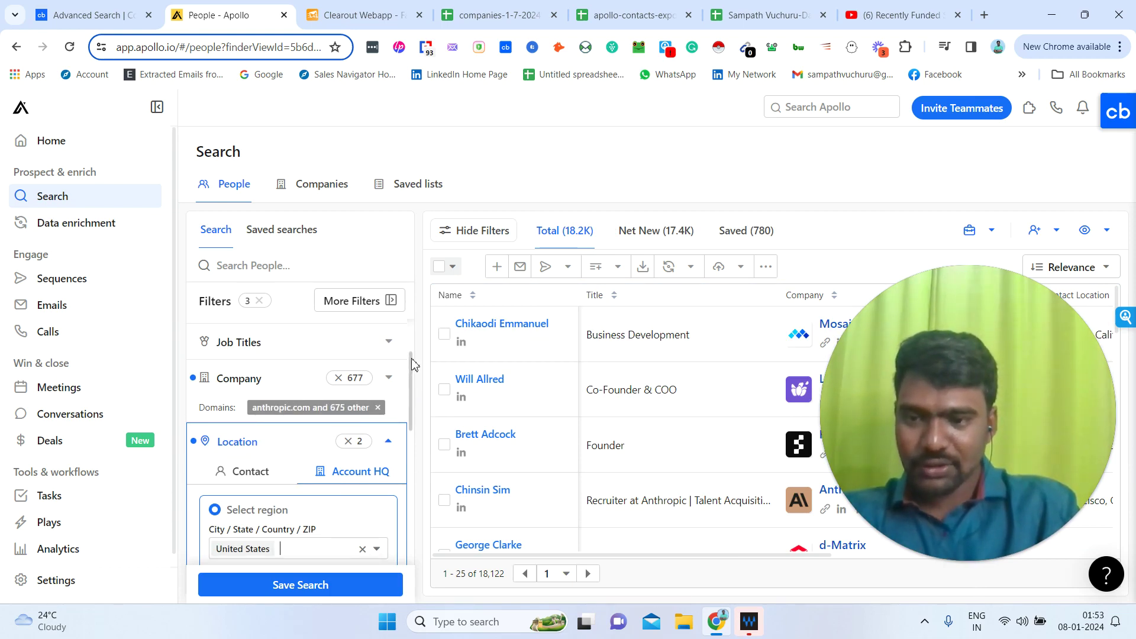
{"action": "left_click", "coordinate": [368, 350]}
{"action": "left_click_drag", "start_coordinate": [414, 379], "coordinate": [412, 415]}
- Add Partner, Head, Director and C suite to the Management Level filter, narrowing results to 4.7K
{"action": "scroll", "coordinate": [374, 424], "scroll_direction": "down", "scroll_amount": 1}
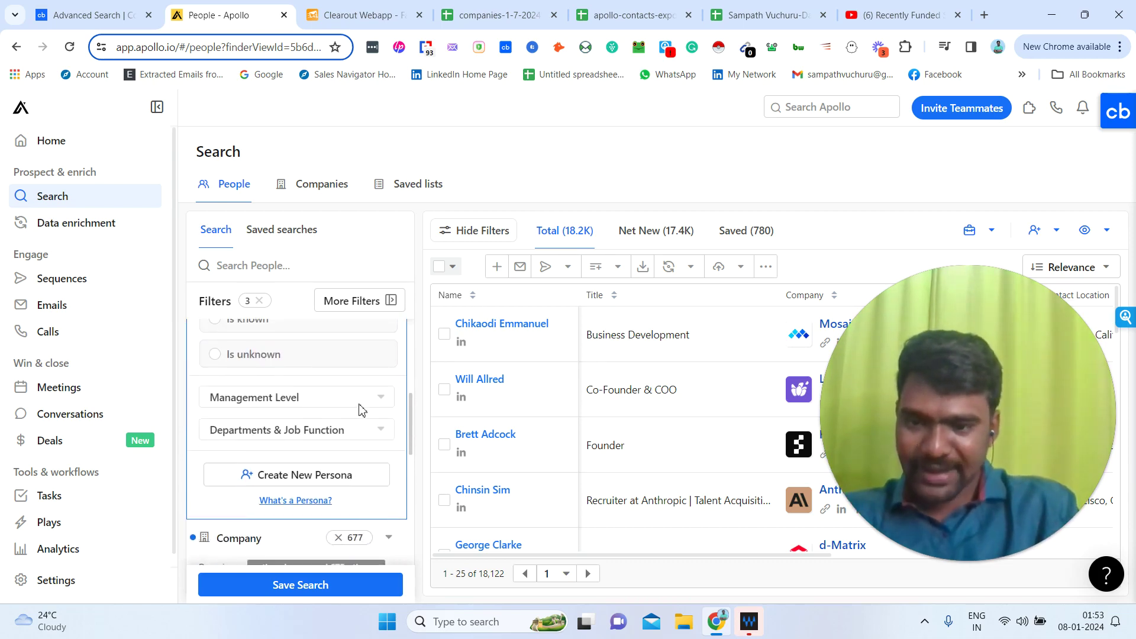
{"action": "left_click", "coordinate": [362, 409]}
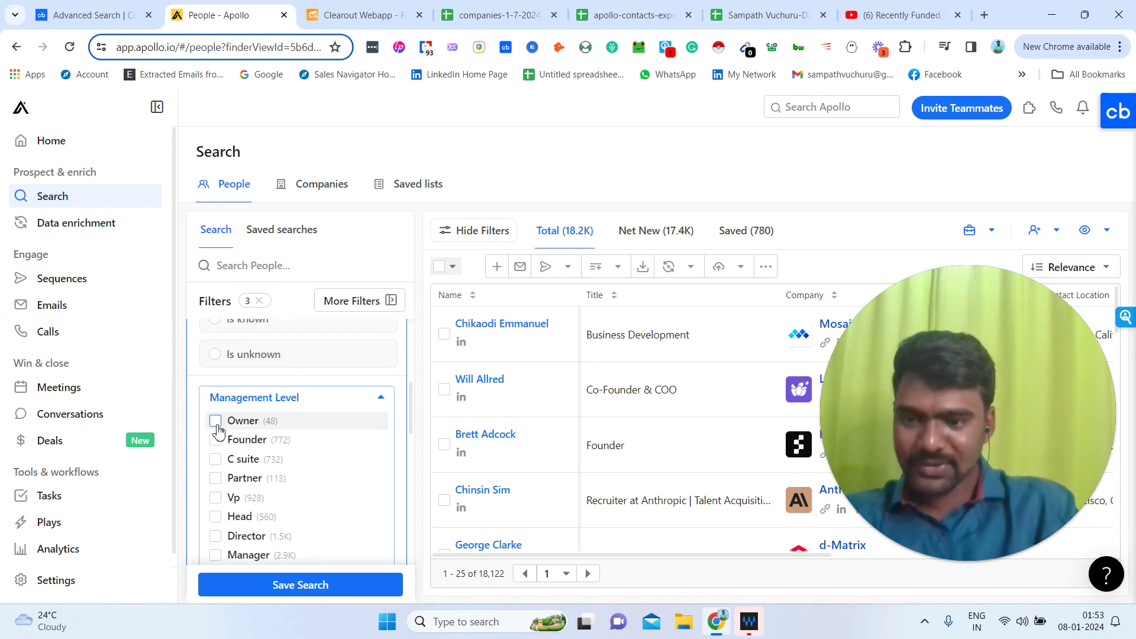
{"action": "left_click", "coordinate": [217, 479]}
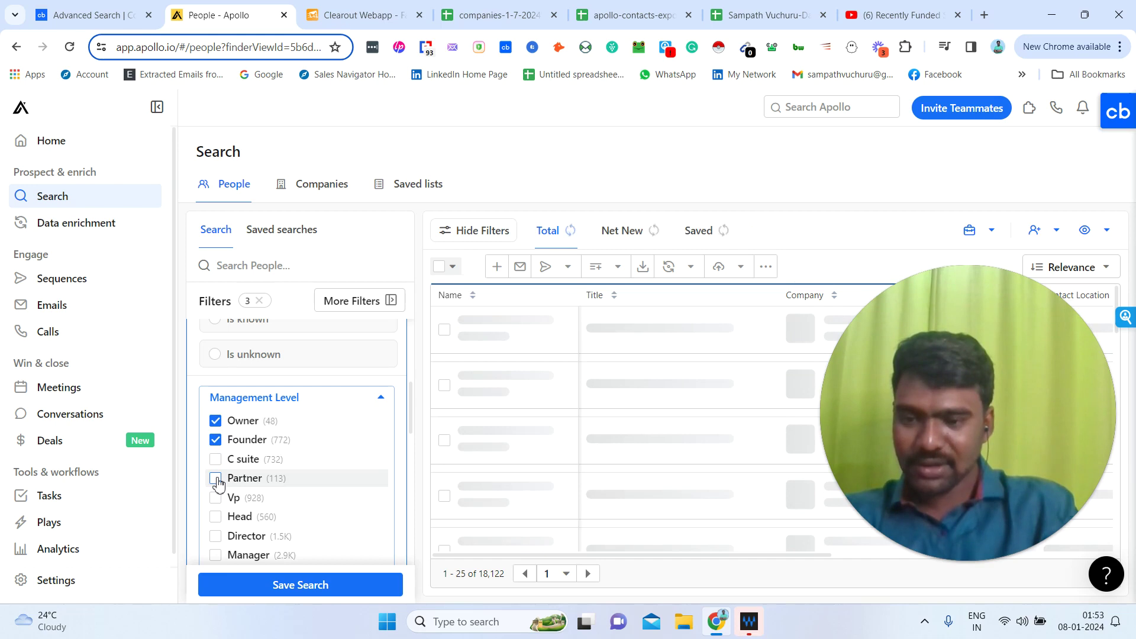
{"action": "left_click", "coordinate": [216, 536]}
{"action": "left_click", "coordinate": [215, 516]}
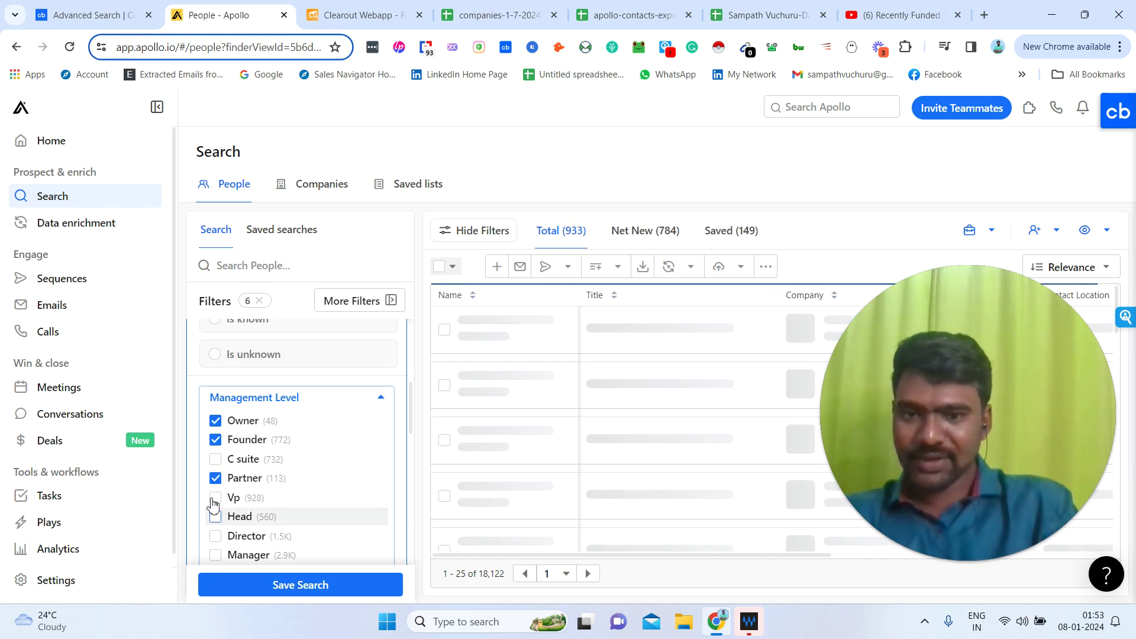
{"action": "left_click", "coordinate": [216, 460]}
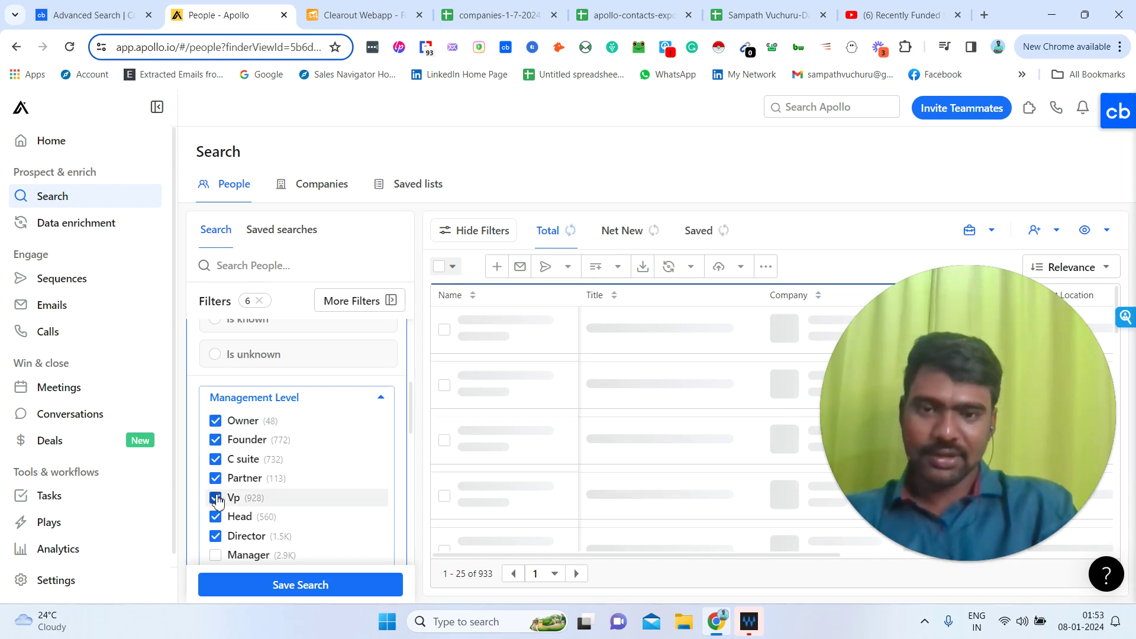
{"action": "left_click", "coordinate": [379, 402]}
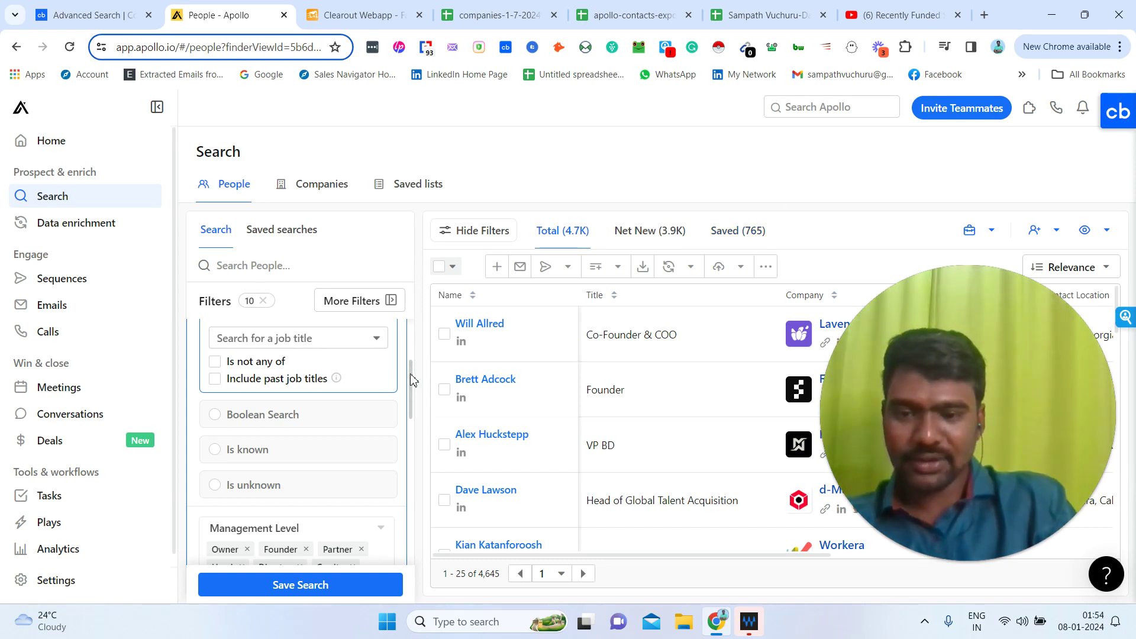
- Clear the Verified email-status filter and view the 765 saved contacts
{"action": "scroll", "coordinate": [412, 375], "scroll_direction": "down", "scroll_amount": 5}
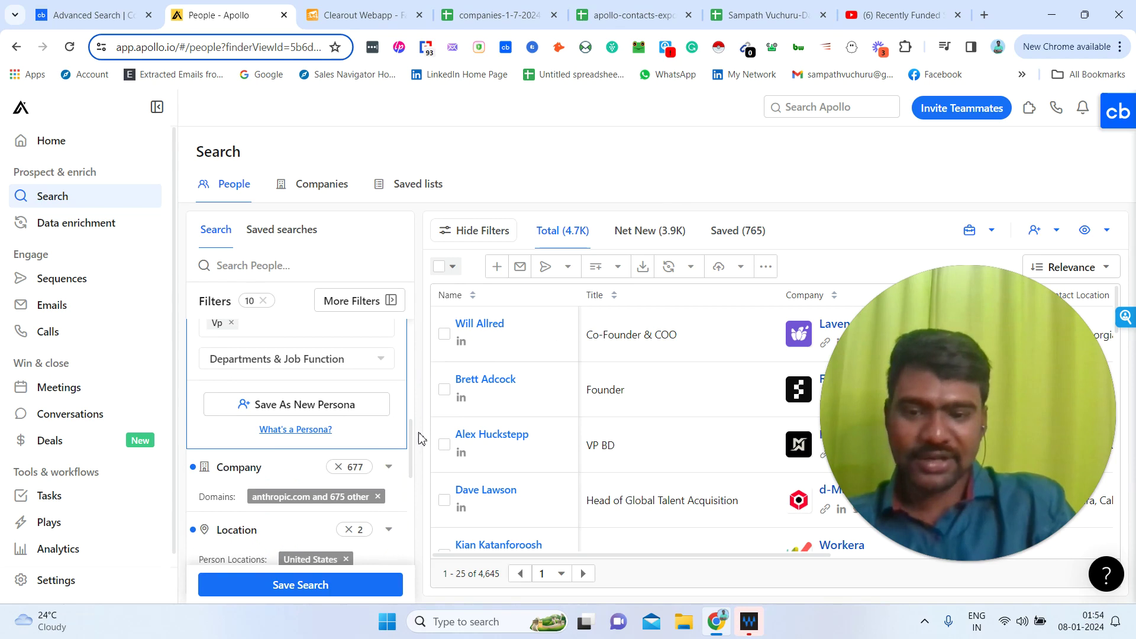
{"action": "scroll", "coordinate": [332, 485], "scroll_direction": "down", "scroll_amount": 4}
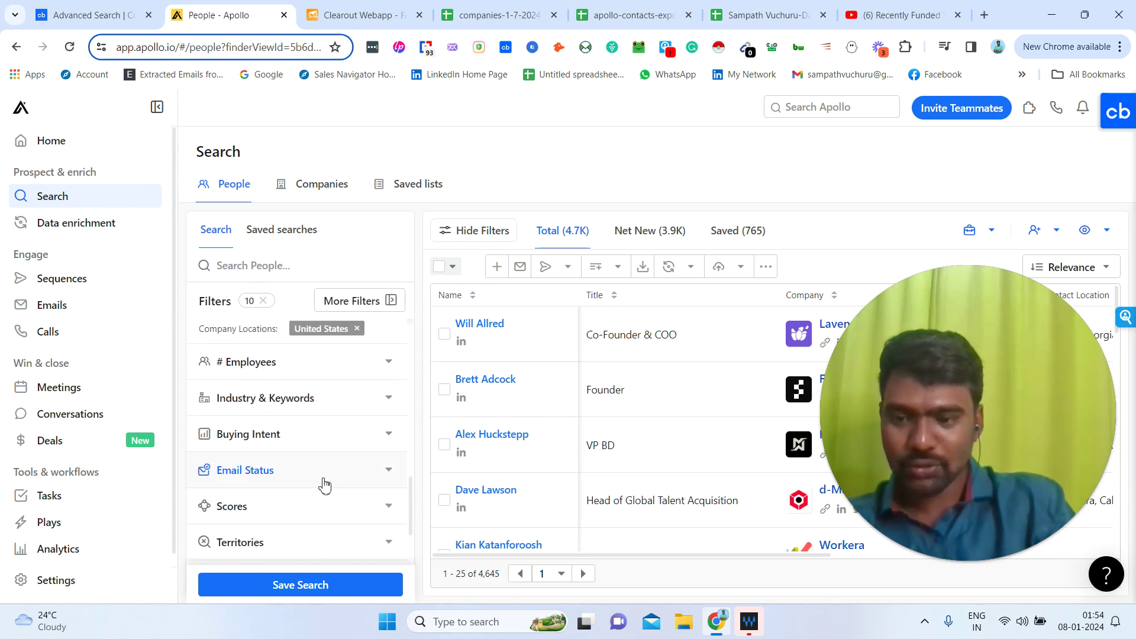
{"action": "left_click", "coordinate": [325, 480]}
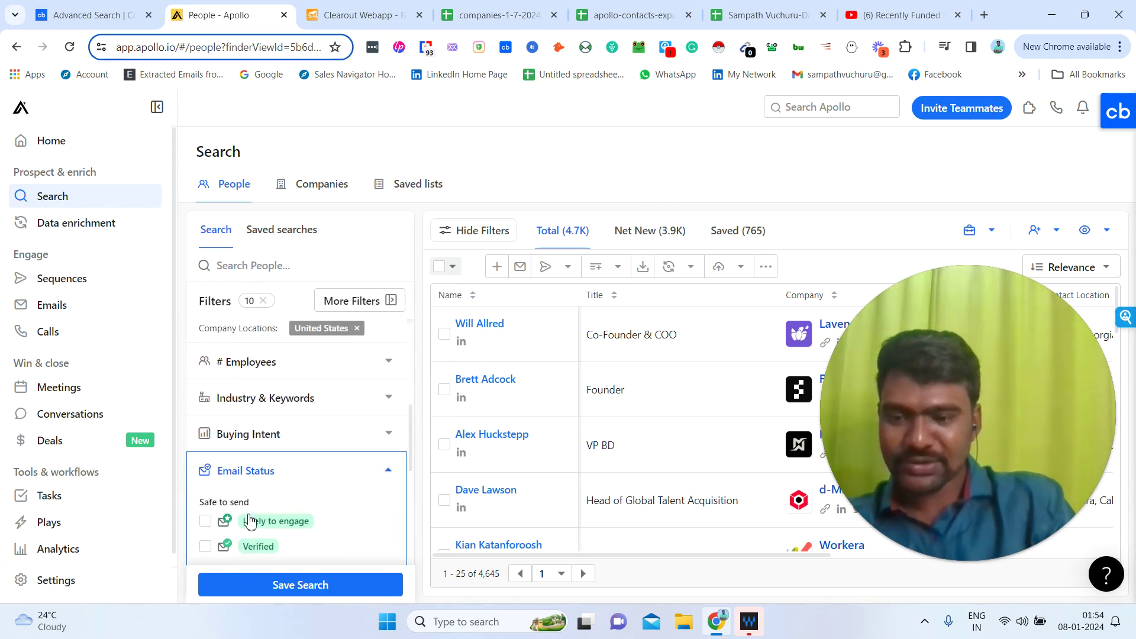
{"action": "left_click", "coordinate": [206, 546]}
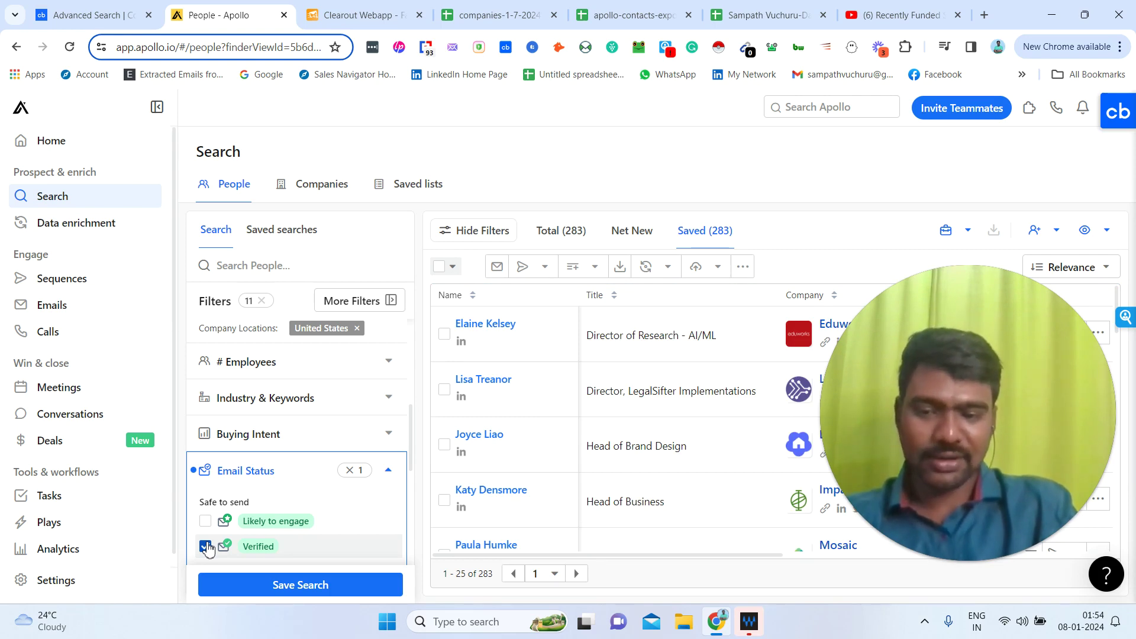
{"action": "left_click", "coordinate": [205, 546]}
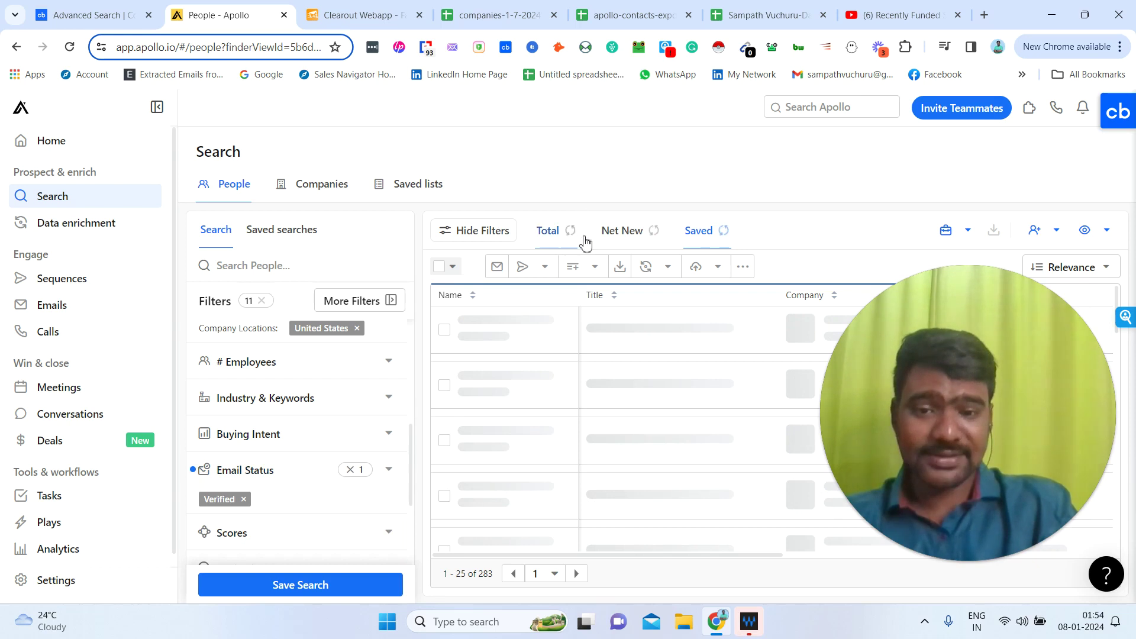
{"action": "left_click", "coordinate": [735, 236]}
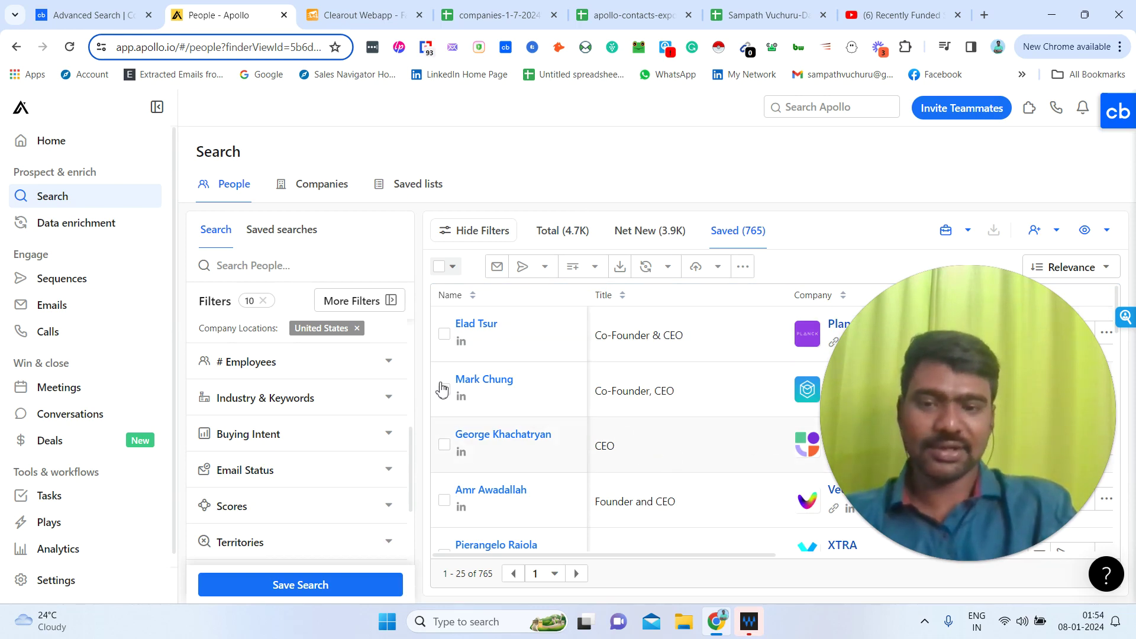
- Select all 765 people for CSV export, then view the apollo-contacts-export sheet
{"action": "left_click", "coordinate": [451, 268]}
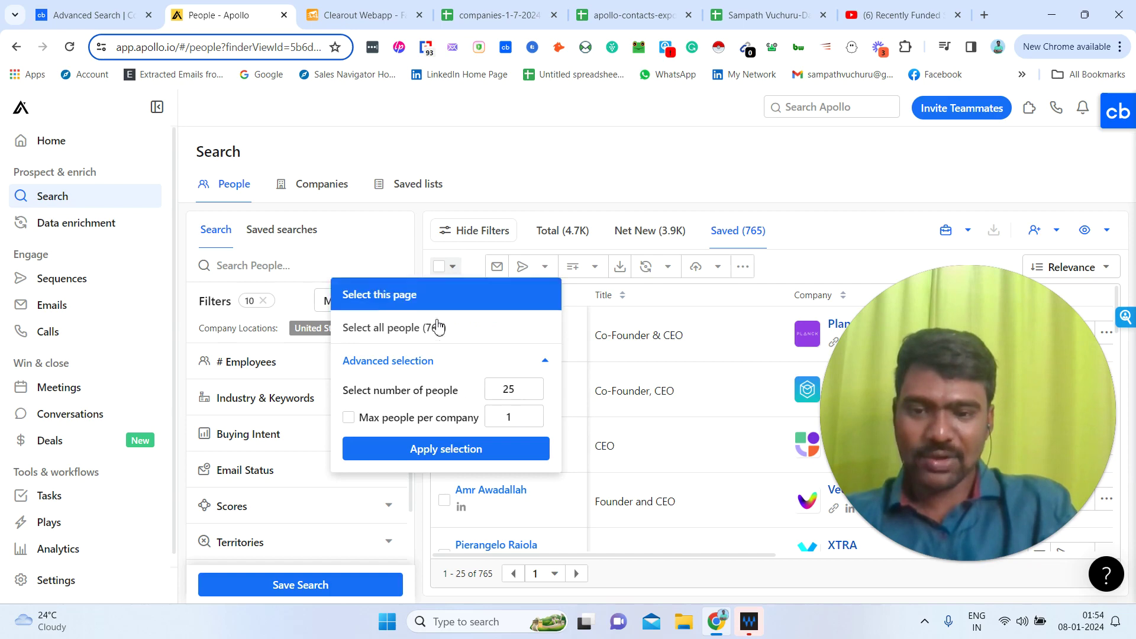
{"action": "left_click", "coordinate": [695, 297]}
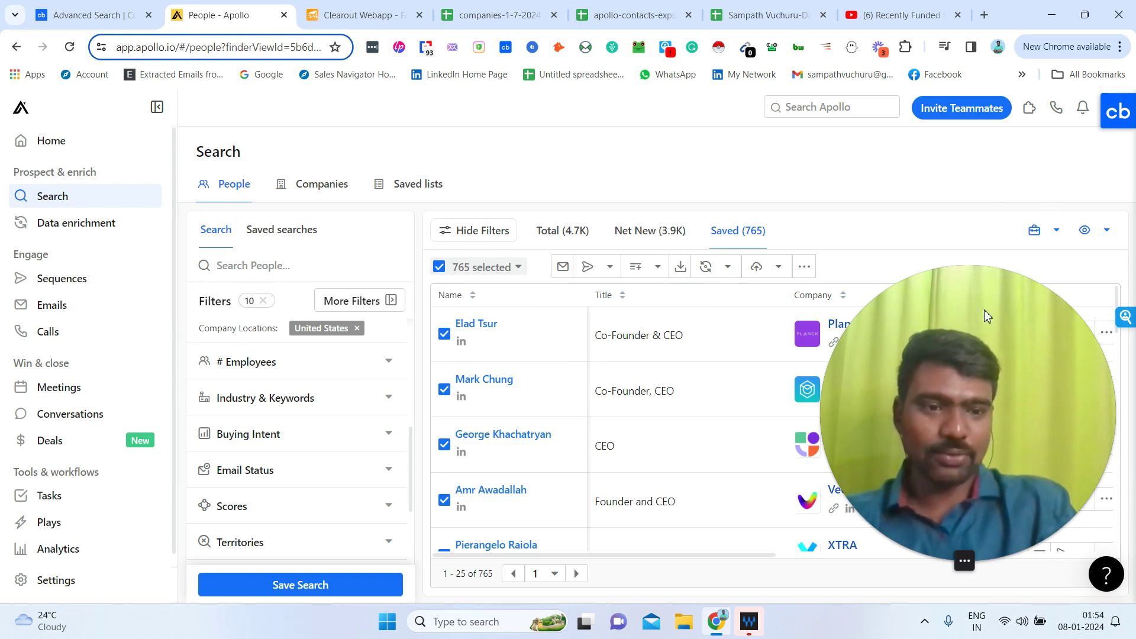
{"action": "left_click", "coordinate": [681, 267]}
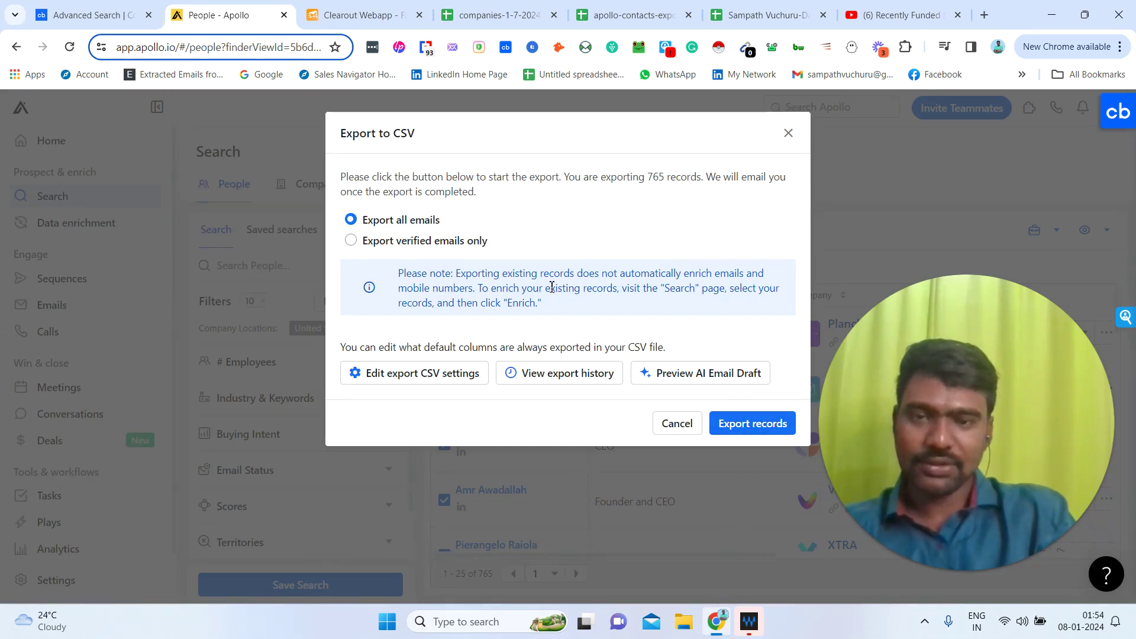
{"action": "left_click", "coordinate": [615, 9]}
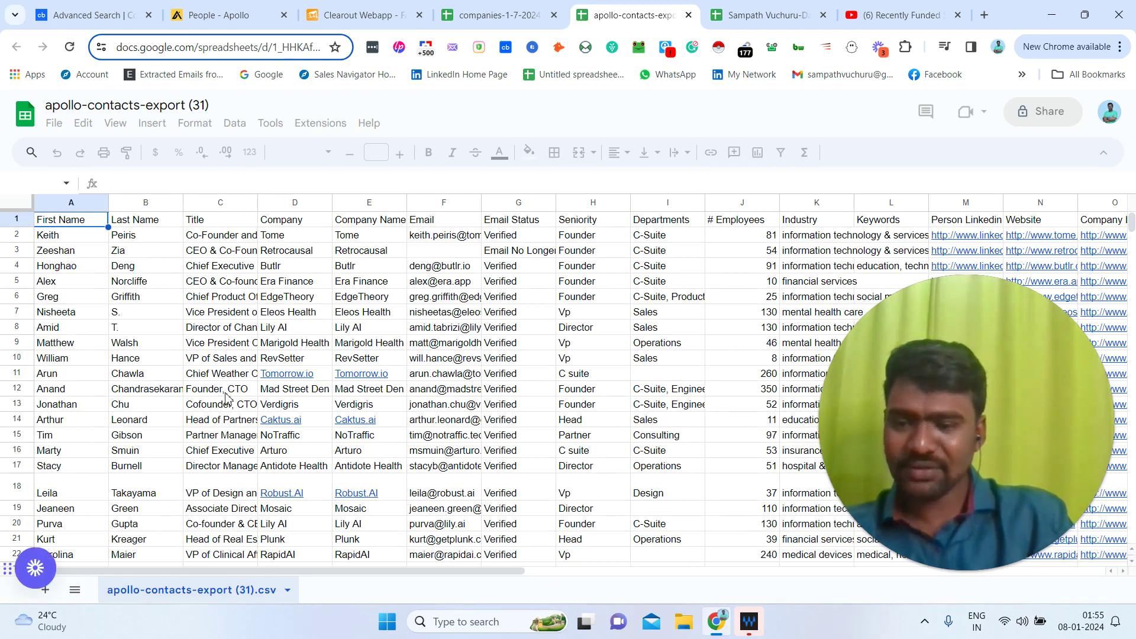
{"action": "left_click", "coordinate": [300, 333]}
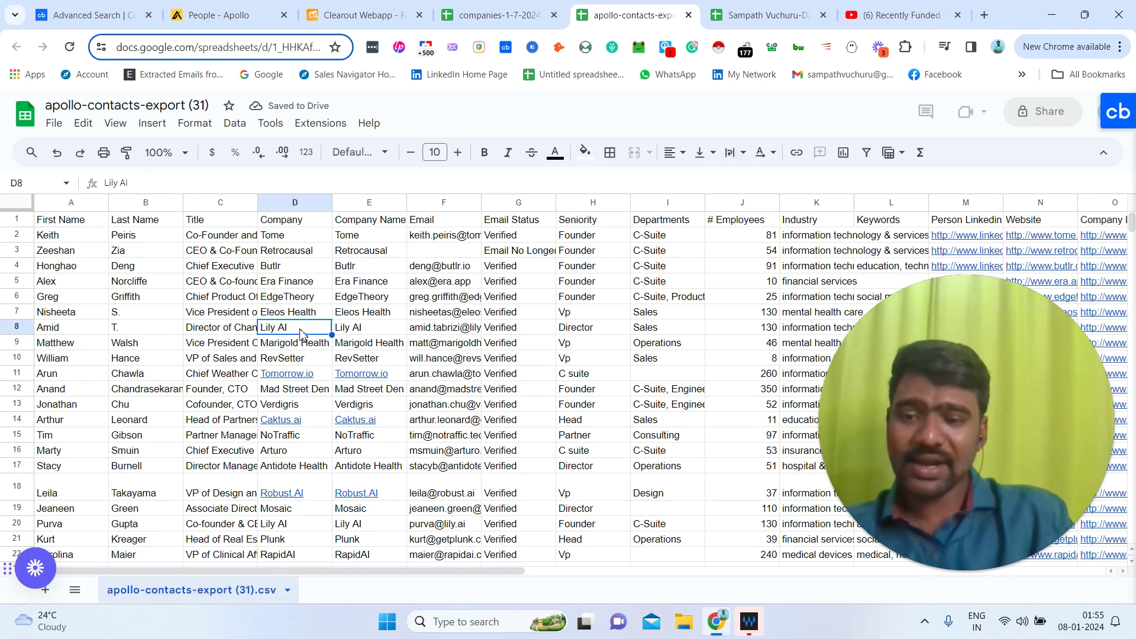
{"action": "key", "text": "Right"}
{"action": "key", "text": "Right"}
{"action": "key", "text": "Right"}
{"action": "key", "text": "Right"}
{"action": "key", "text": "Right"}
{"action": "key", "text": "Right"}
{"action": "key", "text": "Right"}
{"action": "key", "text": "Right"}
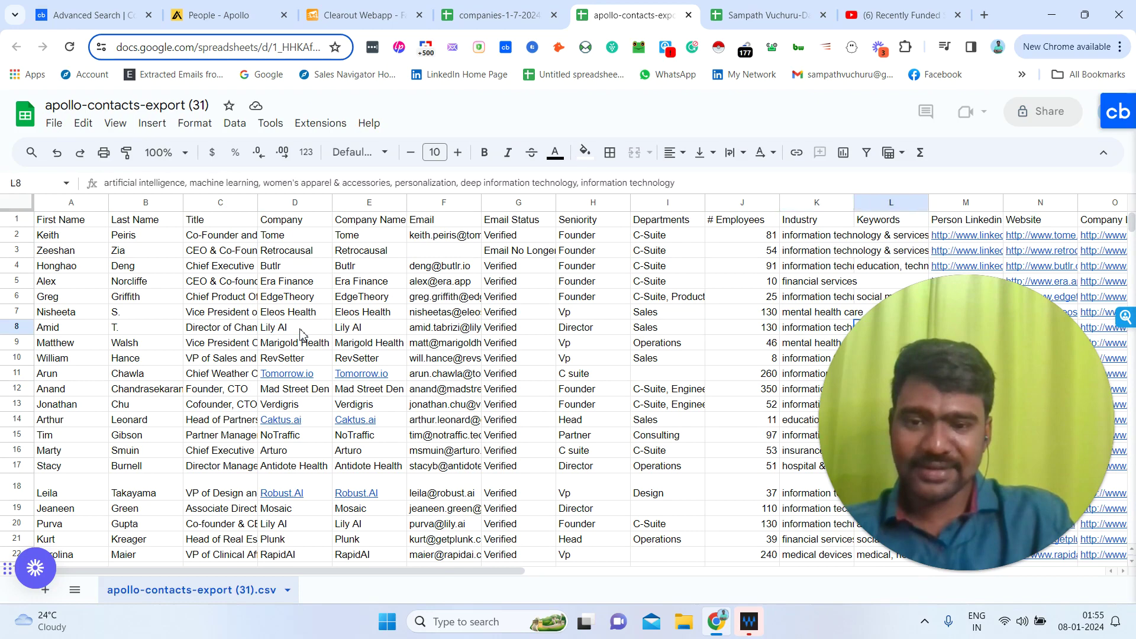
{"action": "key", "text": "Left"}
{"action": "key", "text": "Left"}
{"action": "key", "text": "Left"}
{"action": "key", "text": "Left"}
{"action": "key", "text": "Left"}
{"action": "key", "text": "Left"}
{"action": "key", "text": "Right"}
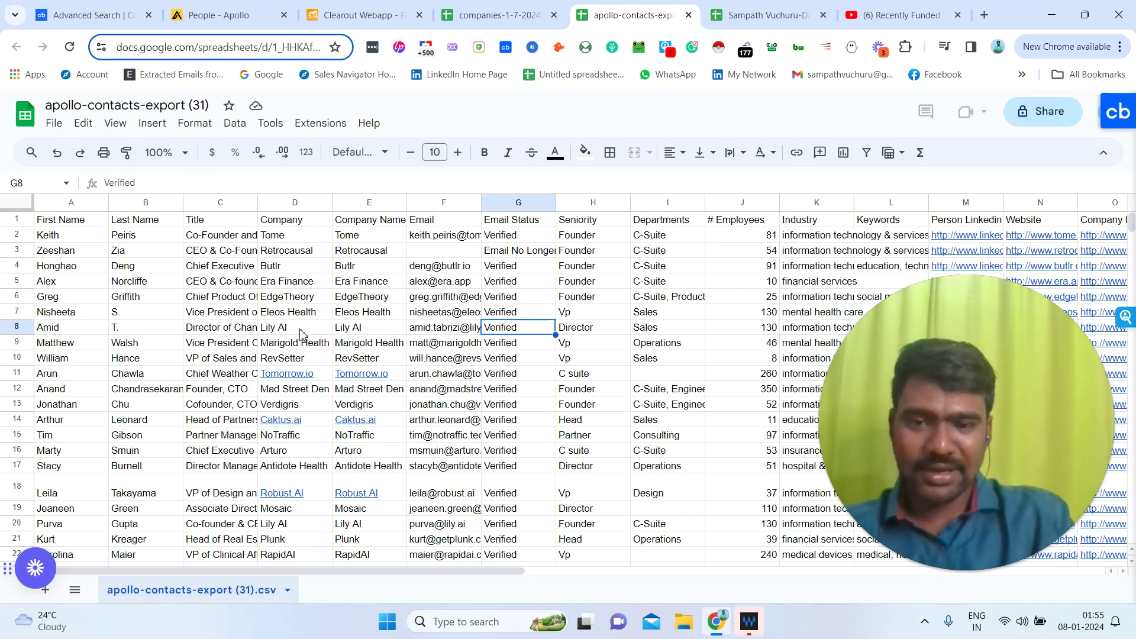
{"action": "key", "text": "Right"}
{"action": "key", "text": "Right"}
{"action": "key", "text": "Right"}
{"action": "key", "text": "Right"}
{"action": "key", "text": "Right"}
{"action": "key", "text": "Right"}
{"action": "key", "text": "Right"}
{"action": "key", "text": "Right"}
{"action": "key", "text": "Right"}
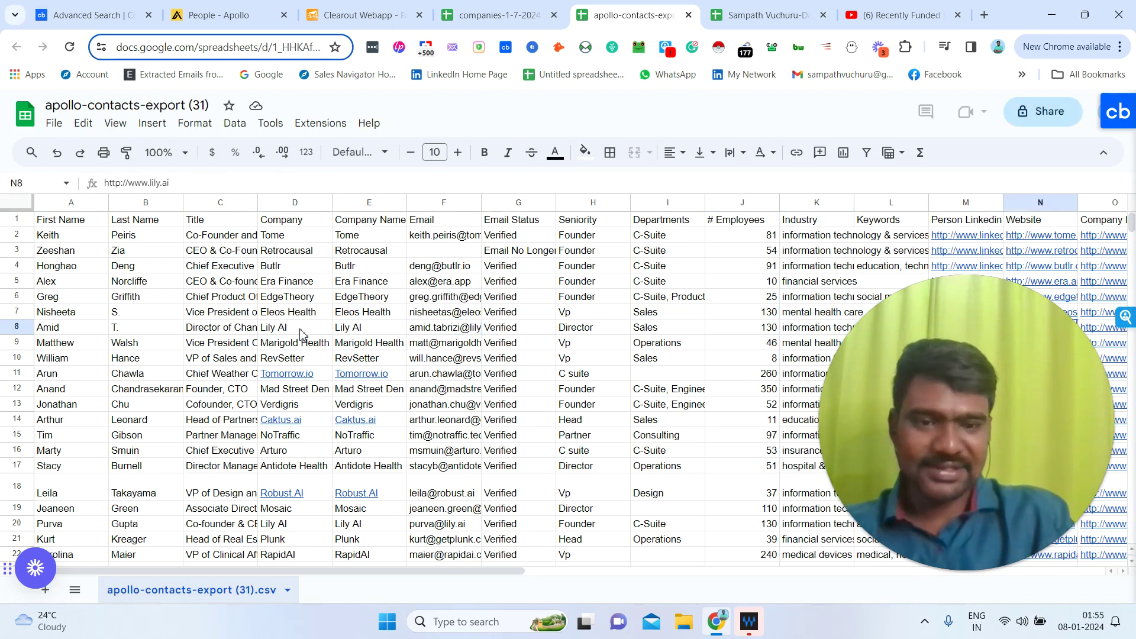
{"action": "key", "text": "Right"}
{"action": "key", "text": "Right"}
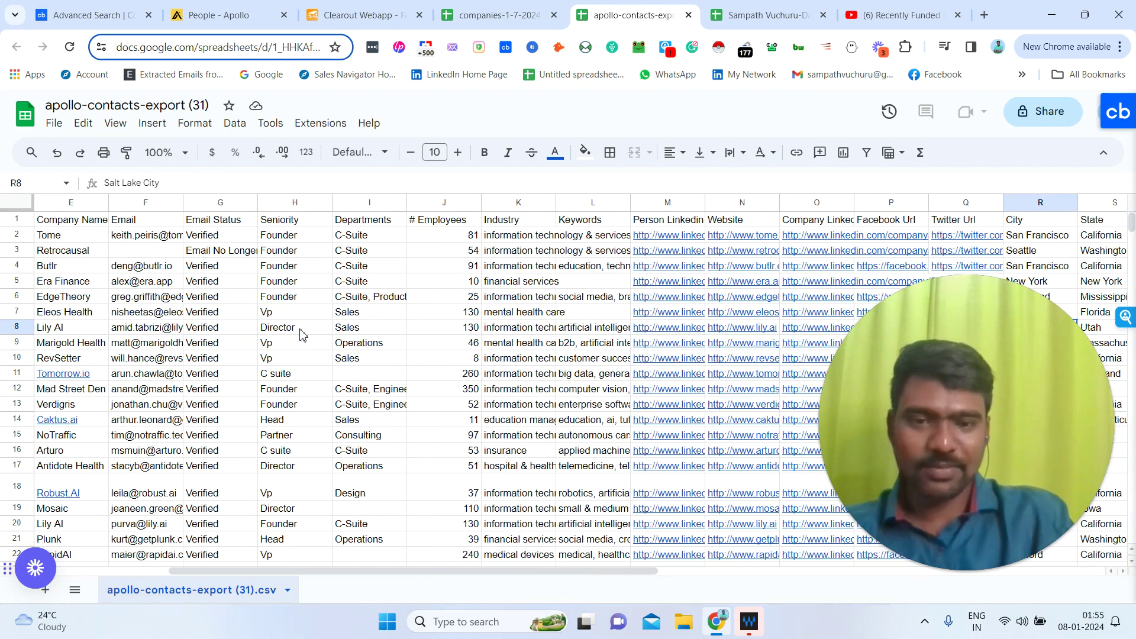
{"action": "key", "text": "Right"}
{"action": "key", "text": "Right"}
{"action": "key", "text": "Left"}
{"action": "key", "text": "Left"}
{"action": "key", "text": "Left"}
{"action": "key", "text": "Left"}
{"action": "key", "text": "Left"}
{"action": "key", "text": "Left"}
{"action": "key", "text": "Left"}
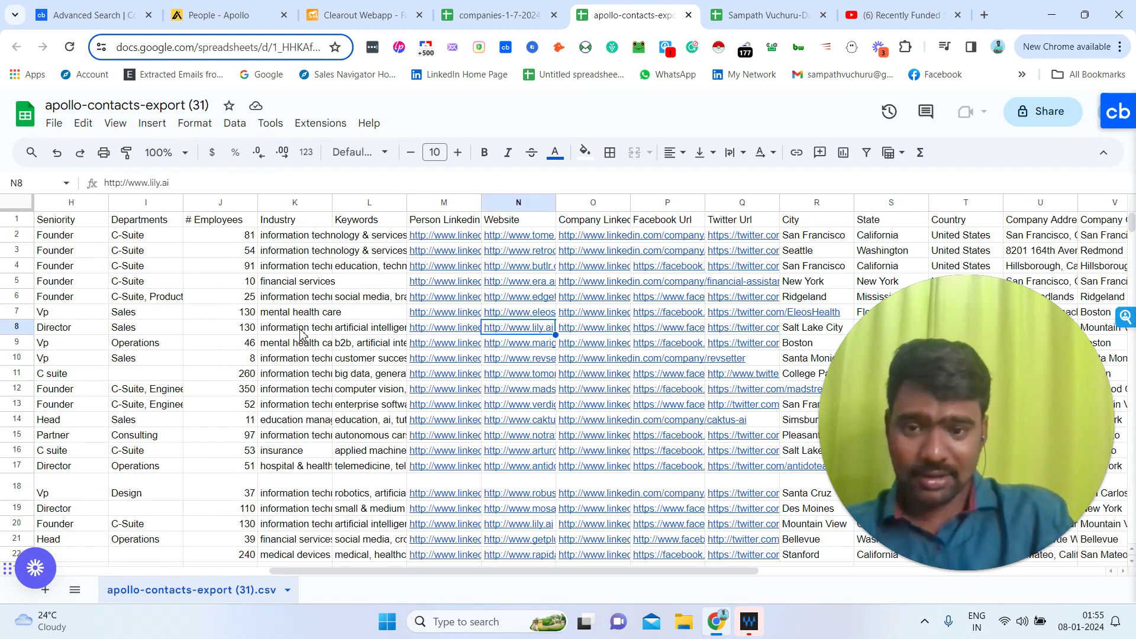
{"action": "key", "text": "Right"}
{"action": "key", "text": "Right"}
{"action": "key", "text": "Right"}
{"action": "key", "text": "Right"}
{"action": "key", "text": "Right"}
{"action": "key", "text": "Right"}
{"action": "key", "text": "Right"}
{"action": "key", "text": "Right"}
{"action": "key", "text": "Right"}
{"action": "key", "text": "Right"}
{"action": "key", "text": "Right"}
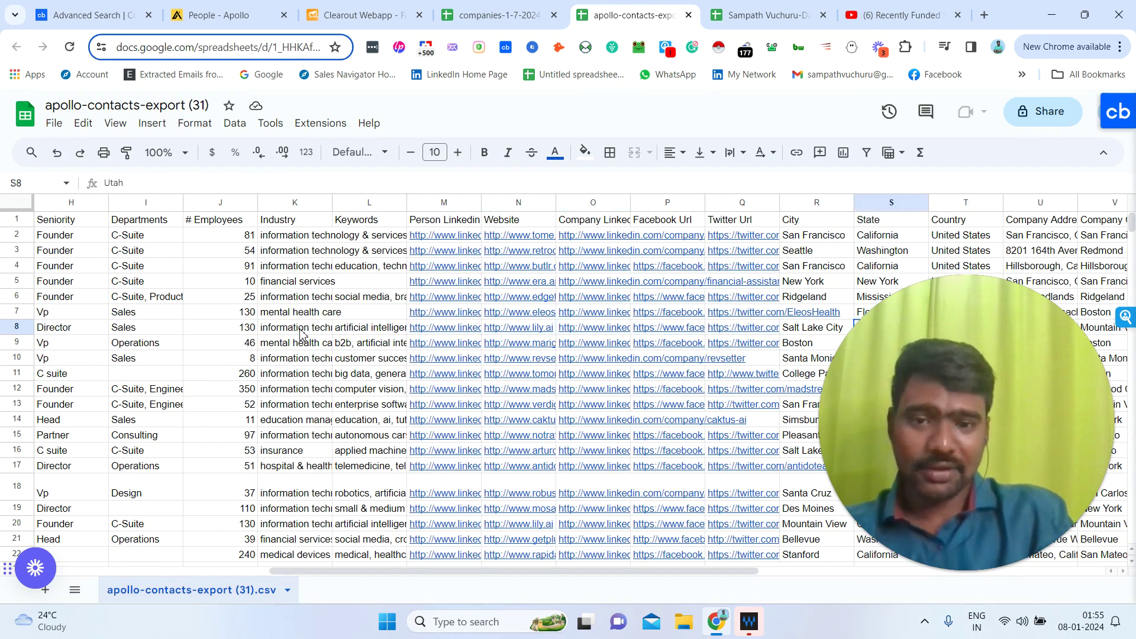
{"action": "key", "text": "Right"}
{"action": "key", "text": "Right"}
{"action": "key", "text": "Right"}
{"action": "key", "text": "Right"}
{"action": "key", "text": "Right"}
{"action": "key", "text": "Right"}
{"action": "key", "text": "Right"}
{"action": "key", "text": "Right"}
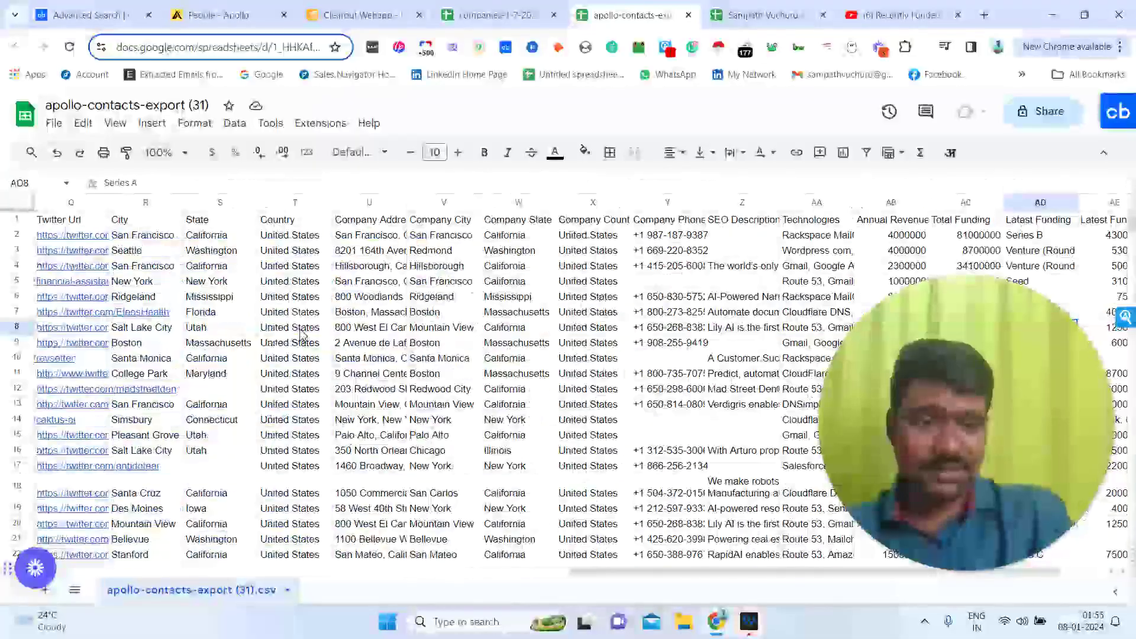
{"action": "key", "text": "Left"}
{"action": "key", "text": "Left"}
{"action": "key", "text": "Left"}
{"action": "key", "text": "Left"}
{"action": "key", "text": "Left"}
{"action": "key", "text": "Left"}
{"action": "key", "text": "Left"}
{"action": "key", "text": "Left"}
{"action": "key", "text": "Left"}
{"action": "key", "text": "Left"}
{"action": "key", "text": "Left"}
{"action": "key", "text": "Left"}
{"action": "key", "text": "Left"}
{"action": "key", "text": "Left"}
{"action": "key", "text": "Left"}
{"action": "key", "text": "Left"}
{"action": "key", "text": "Left"}
{"action": "key", "text": "Left"}
{"action": "key", "text": "Left"}
{"action": "key", "text": "Left"}
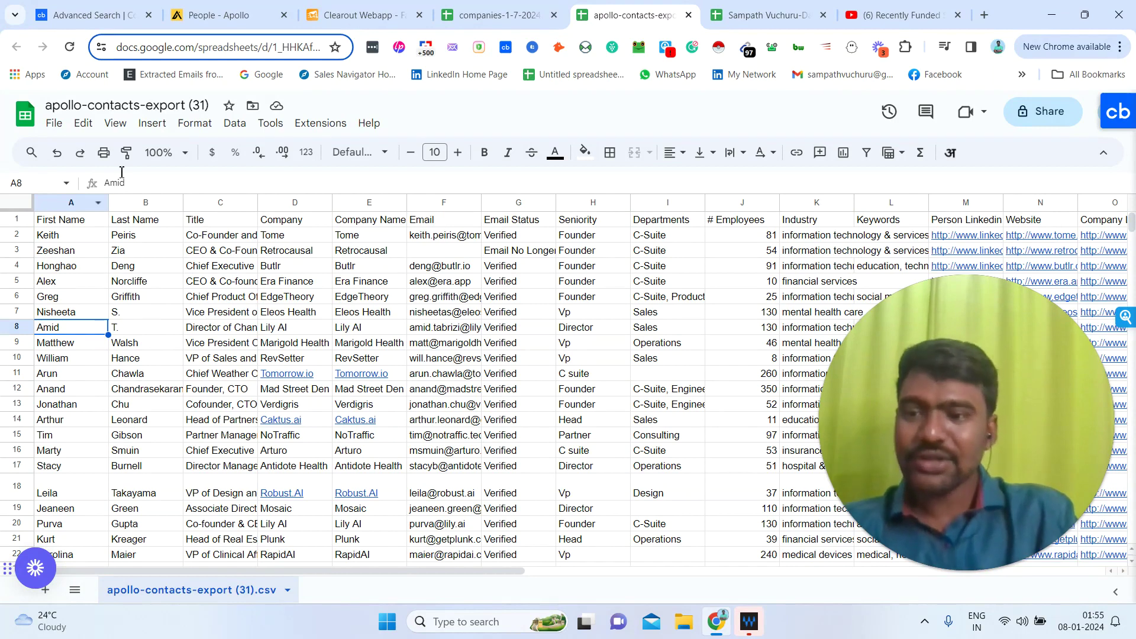
- Check Clearout's verification results and both spreadsheets, then return to the 678-company Crunchbase search
{"action": "left_click", "coordinate": [337, 7]}
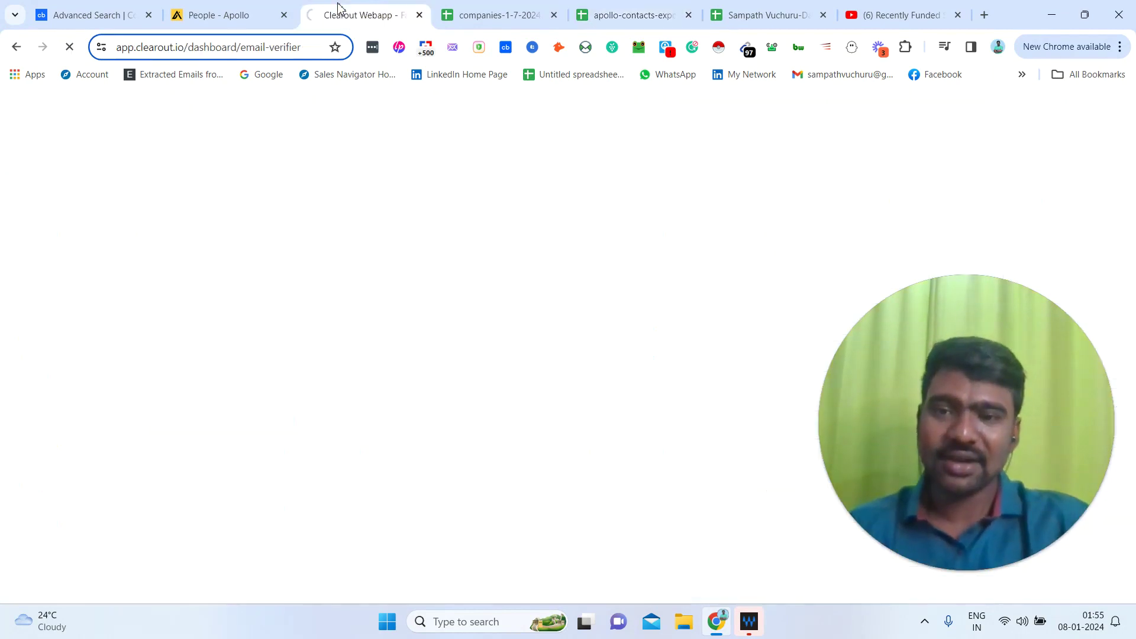
{"action": "left_click", "coordinate": [473, 6]}
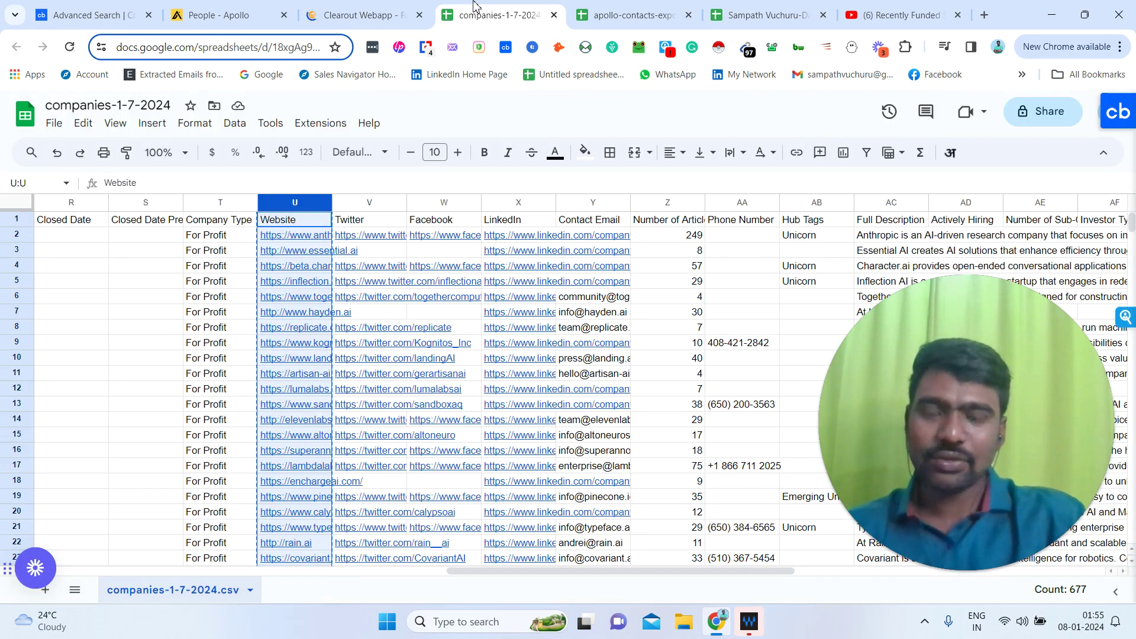
{"action": "left_click", "coordinate": [602, 10]}
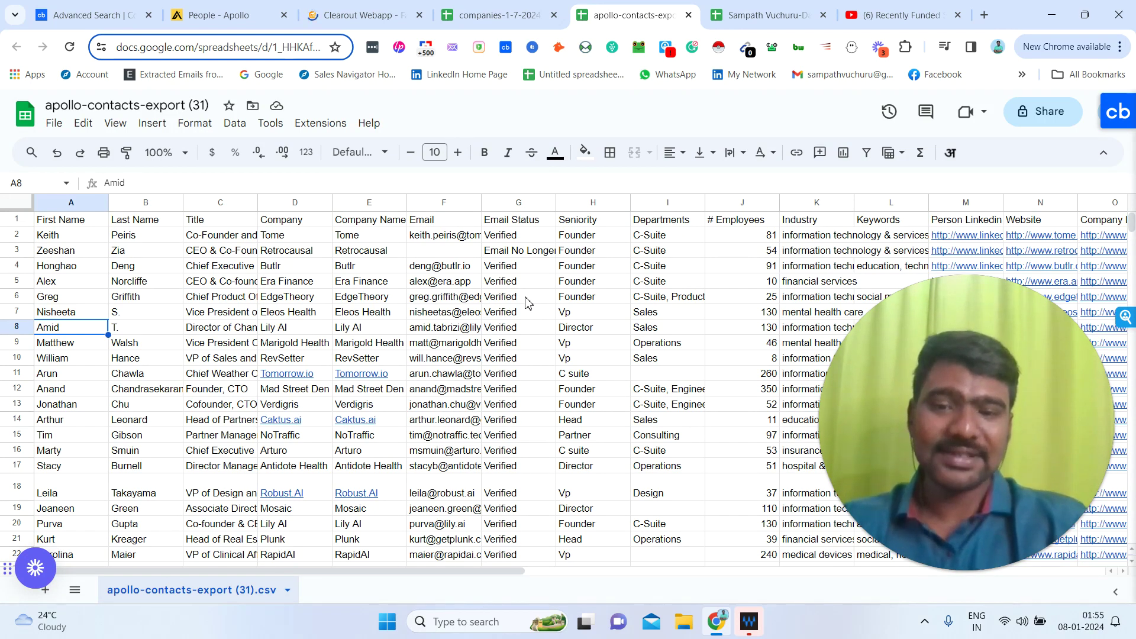
{"action": "left_click", "coordinate": [368, 6]}
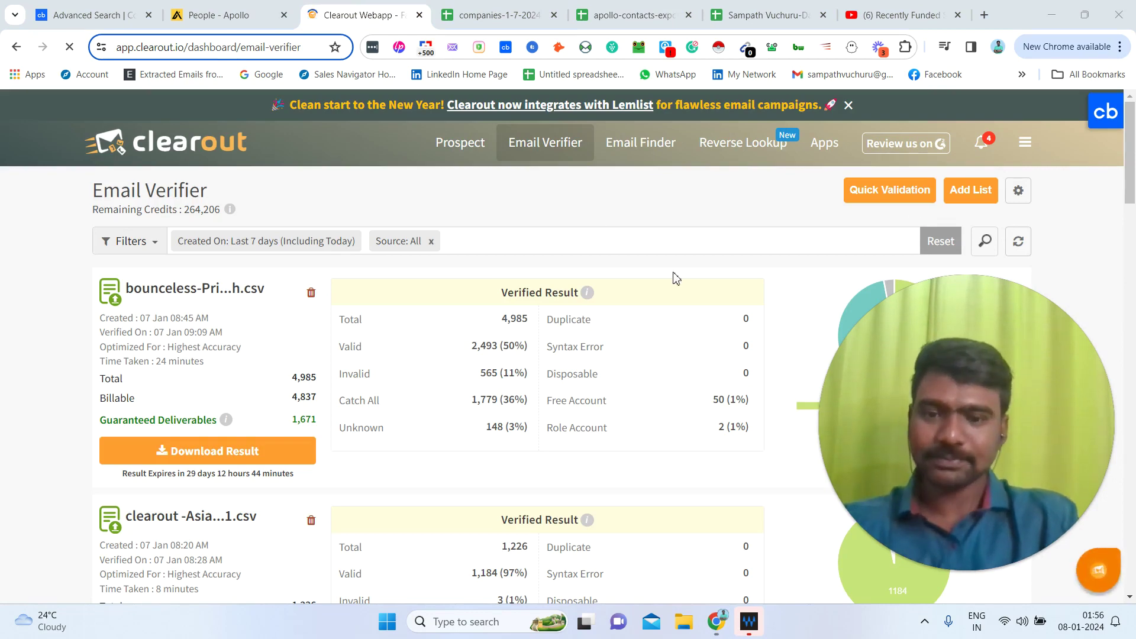
{"action": "left_click", "coordinate": [502, 8]}
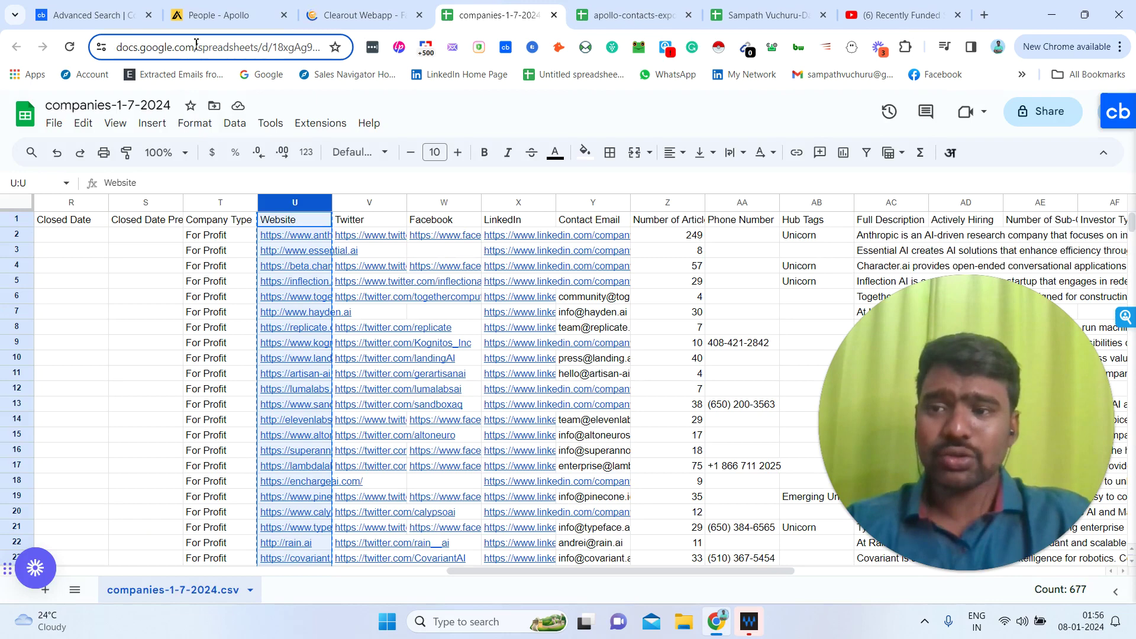
{"action": "left_click", "coordinate": [95, 13]}
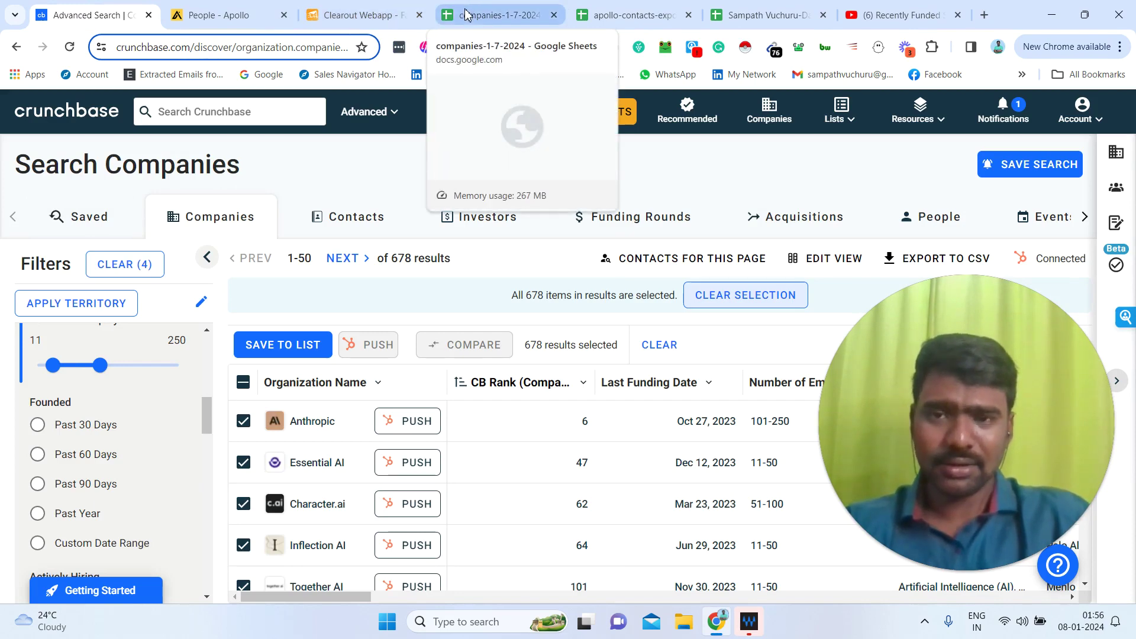
- Cancel Apollo's CSV export and go to the Data List Example's Local Business List sheet
{"action": "left_click", "coordinate": [195, 22]}
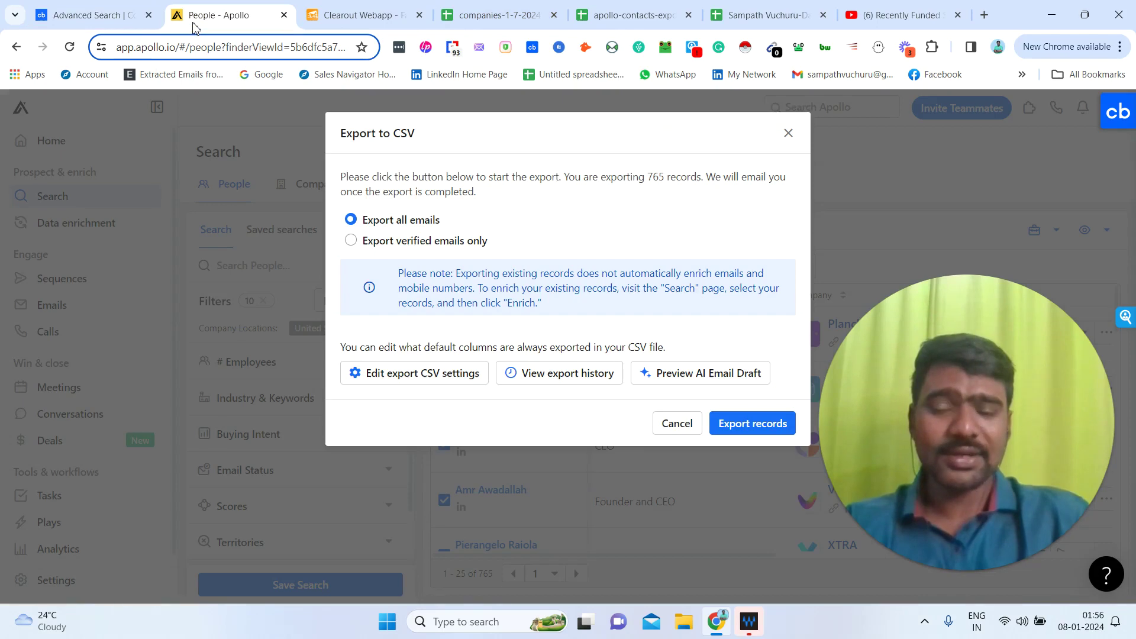
{"action": "left_click", "coordinate": [788, 134]}
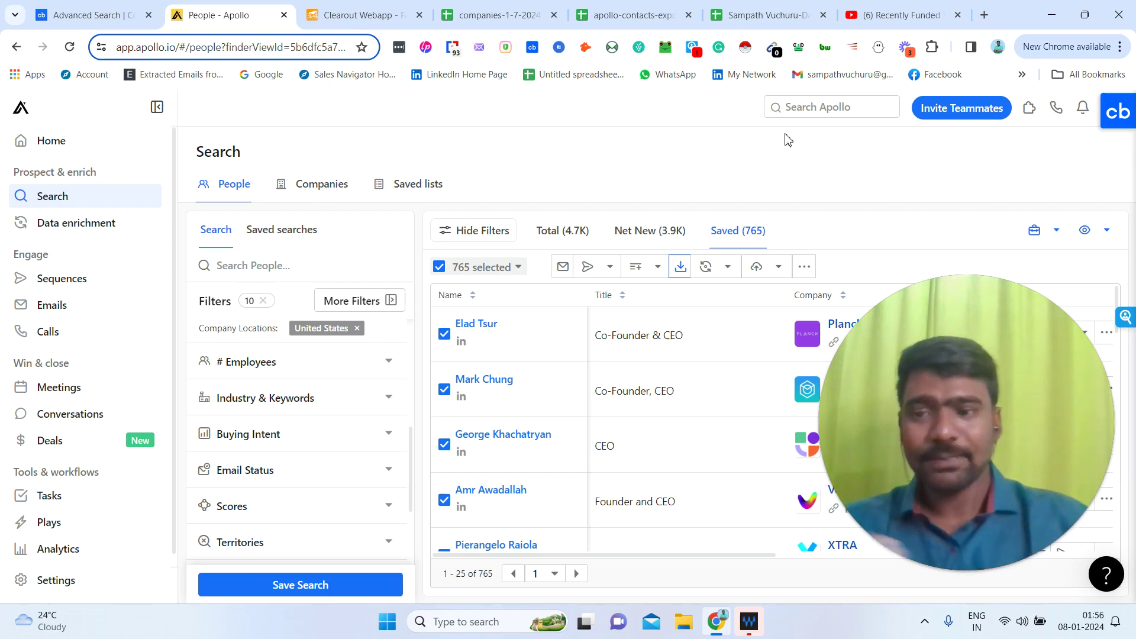
{"action": "left_click", "coordinate": [779, 6]}
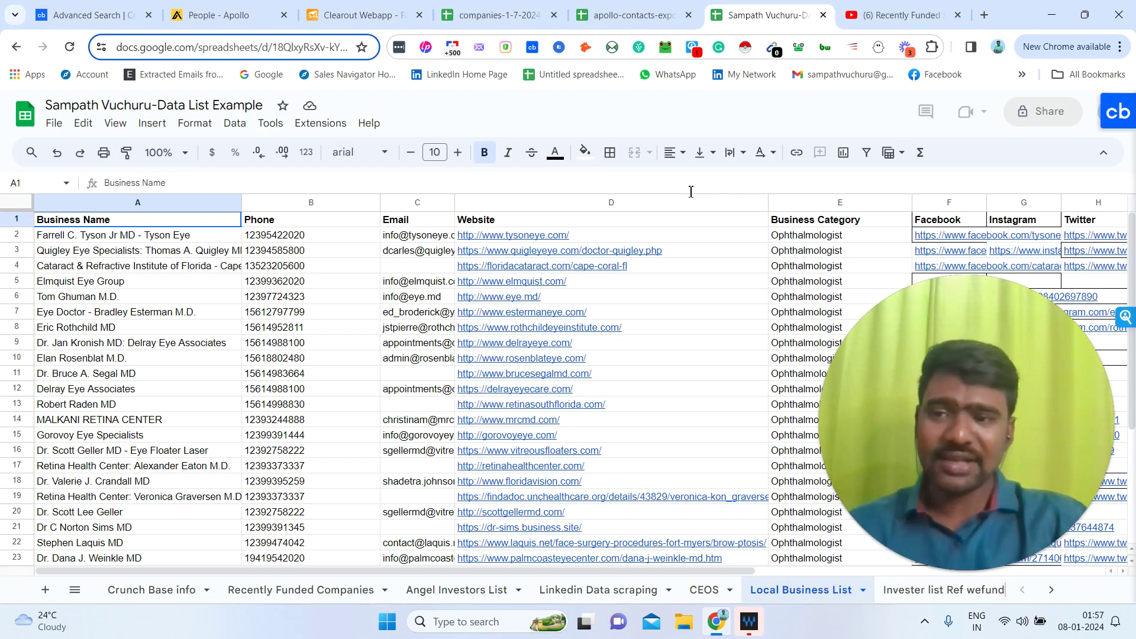
{"action": "left_click", "coordinate": [894, 5]}
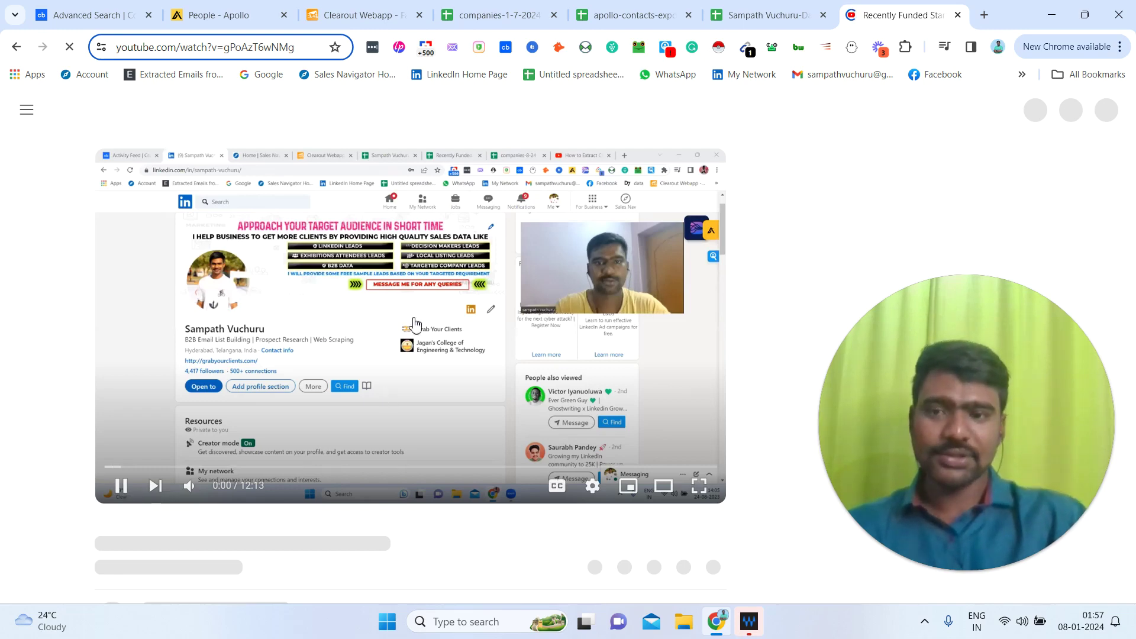
{"action": "left_click", "coordinate": [367, 324]}
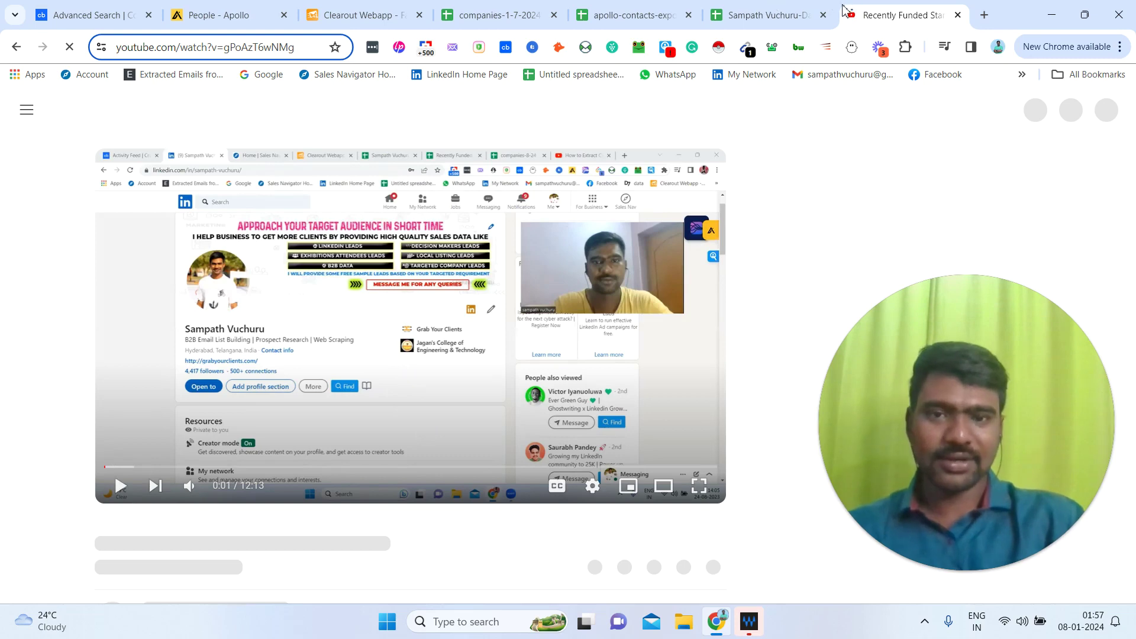
{"action": "left_click", "coordinate": [796, 14]}
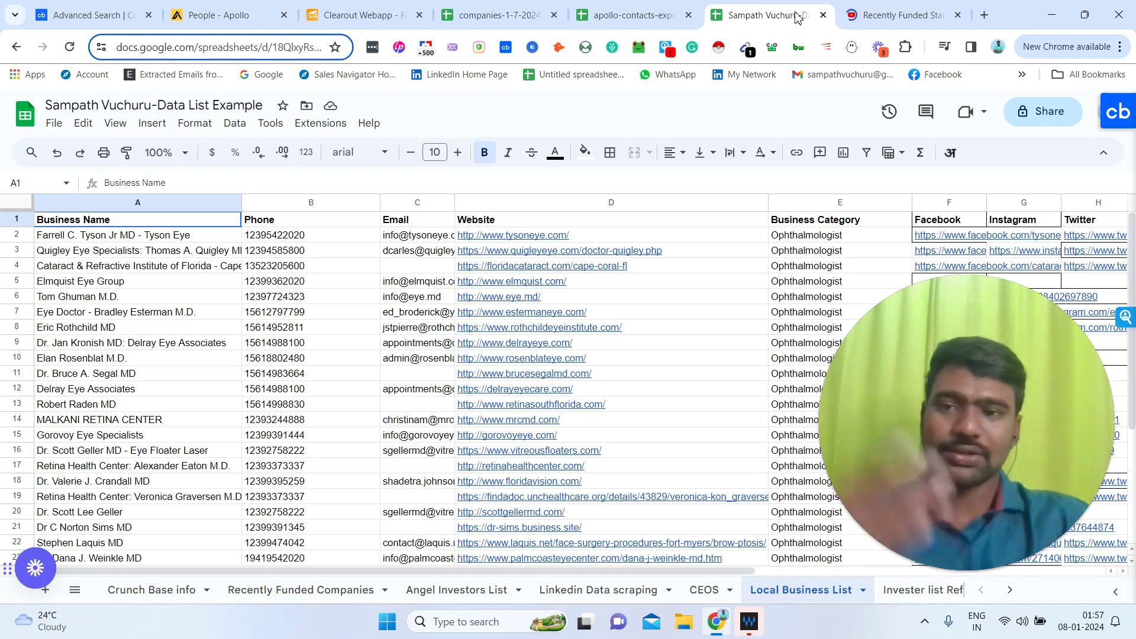